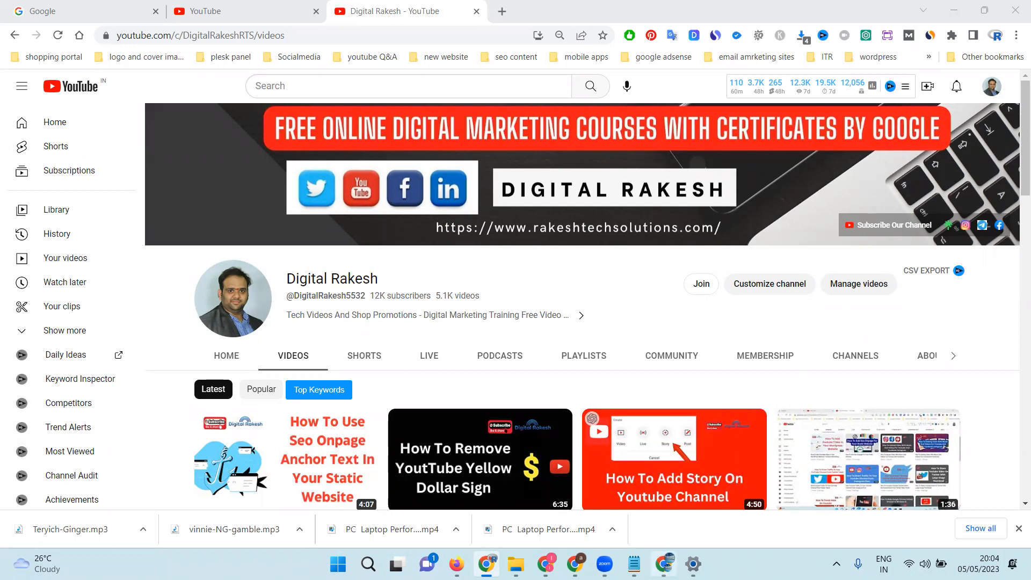
# Switch to the Season Swimming Pool website window, look through the Branches page and return to the home page
pyautogui.click(663, 564)
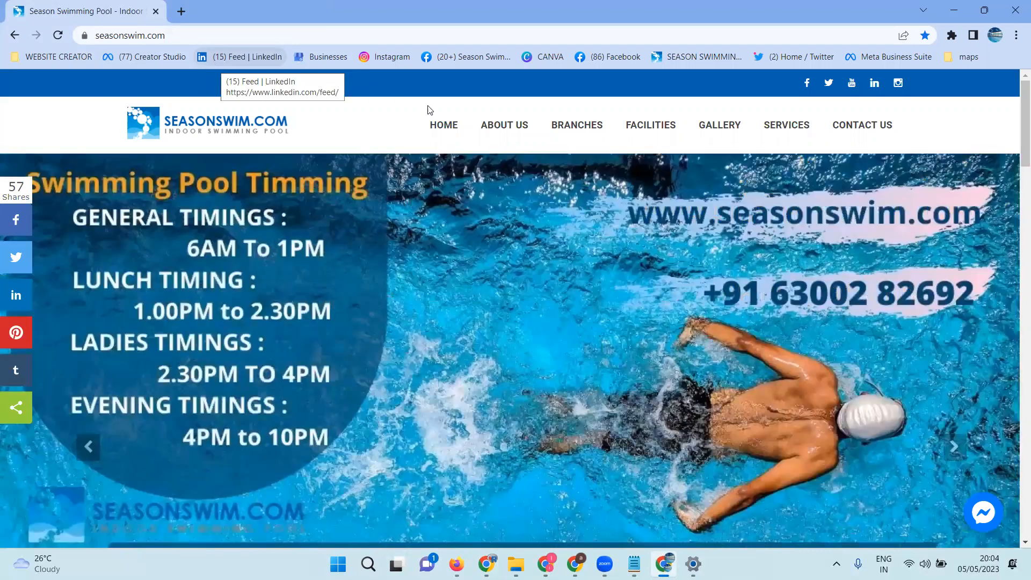
pyautogui.click(587, 123)
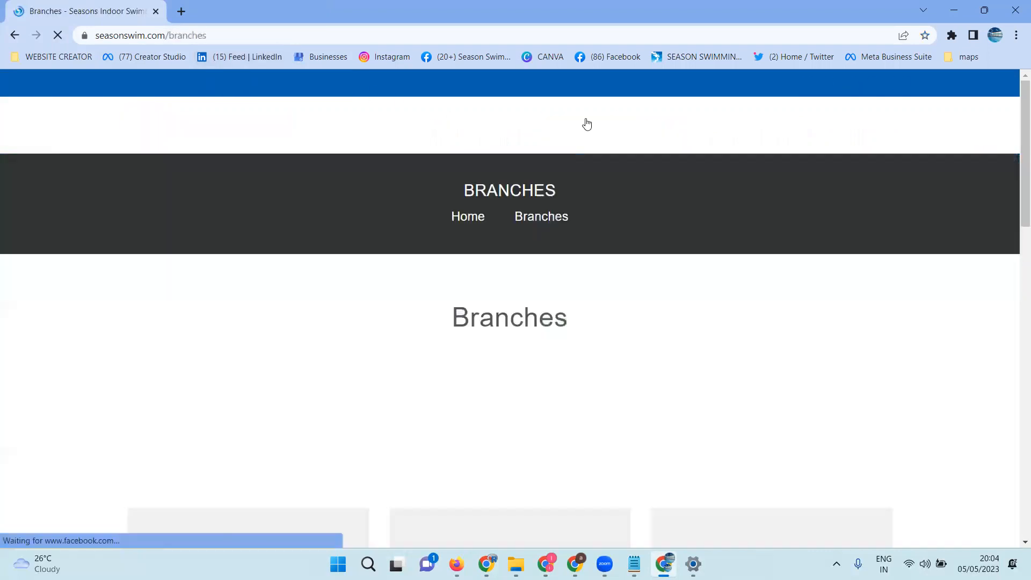
pyautogui.scroll(-3, 585, 125)
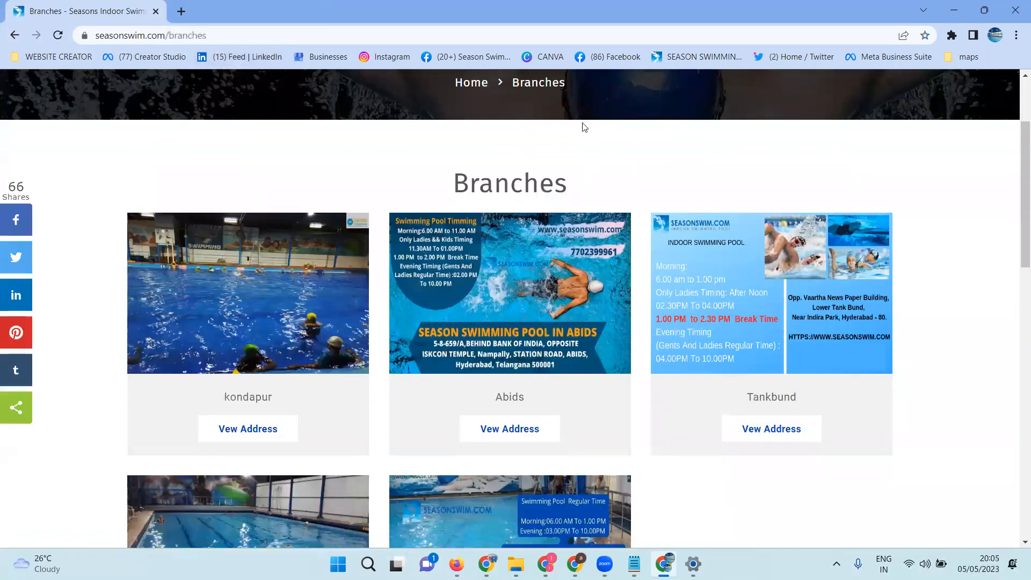
pyautogui.scroll(-5, 585, 128)
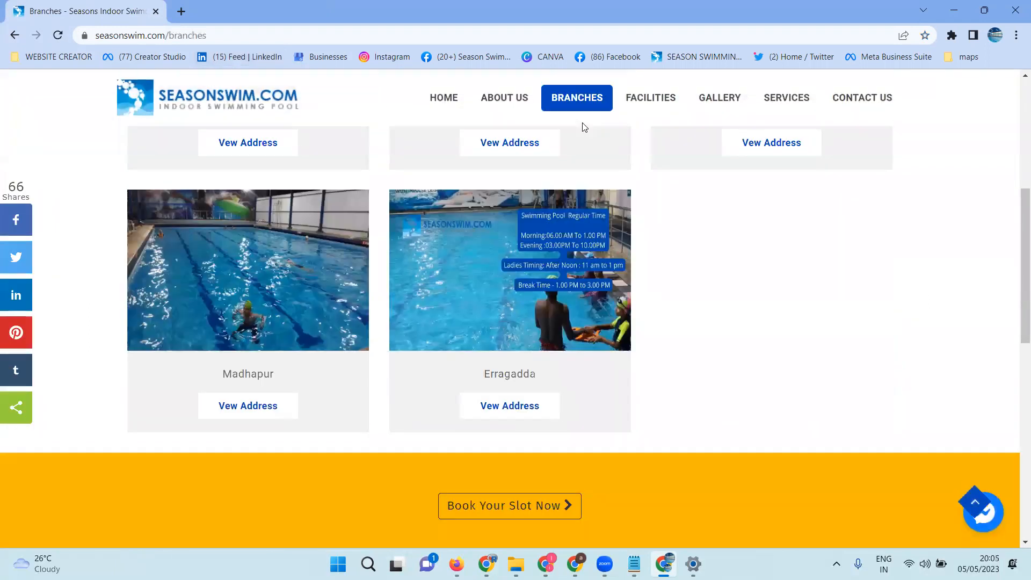
pyautogui.click(453, 102)
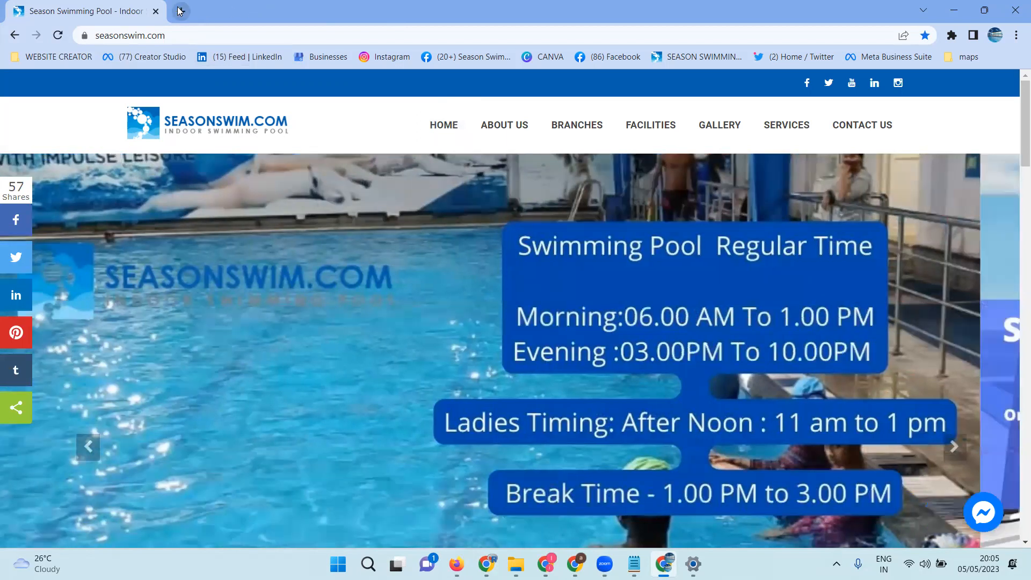
# Open adwords.google.com in a new browser tab and sign in to Google Ads
pyautogui.click(180, 11)
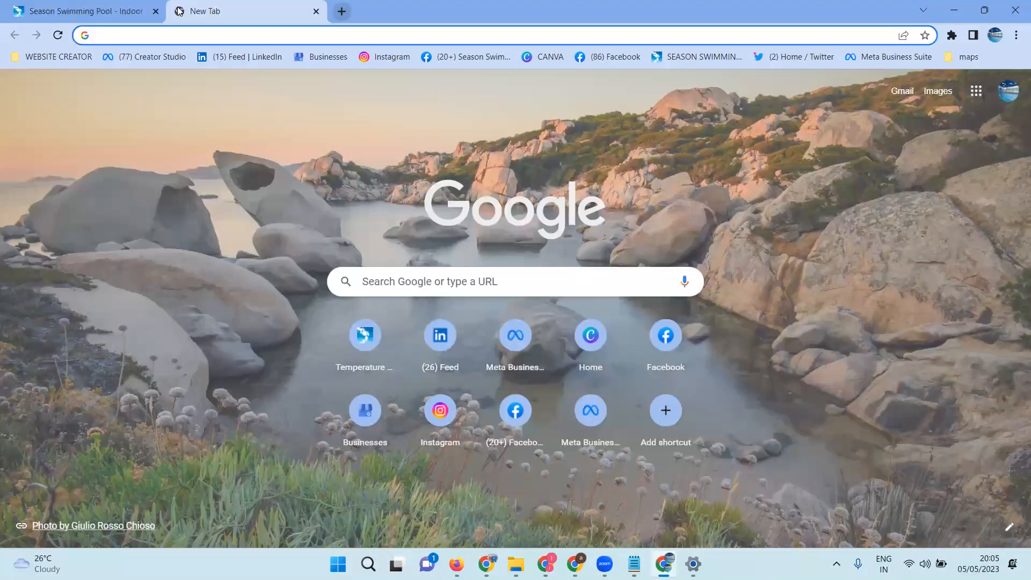
pyautogui.write('adwords')
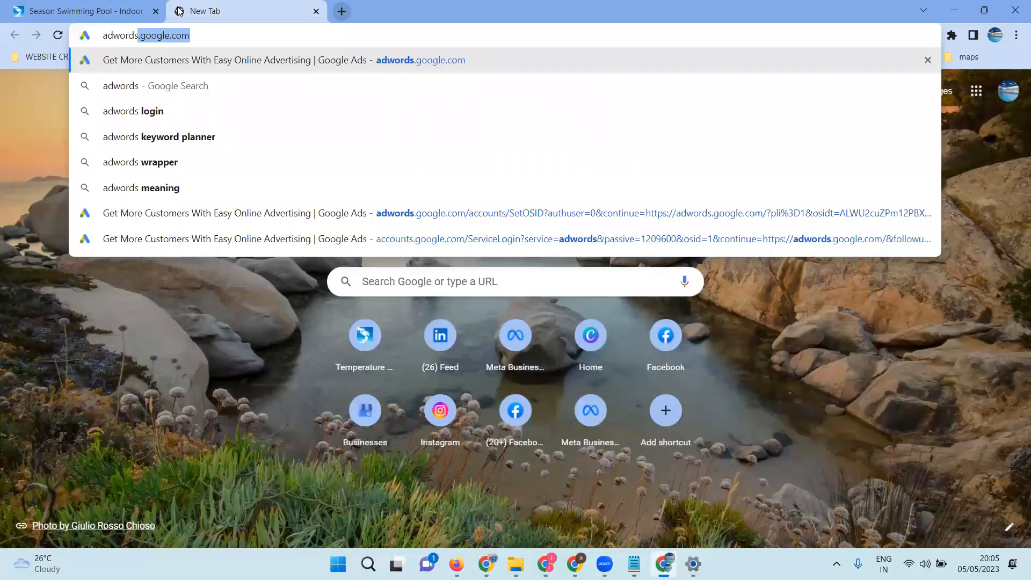
pyautogui.write('.google.com')
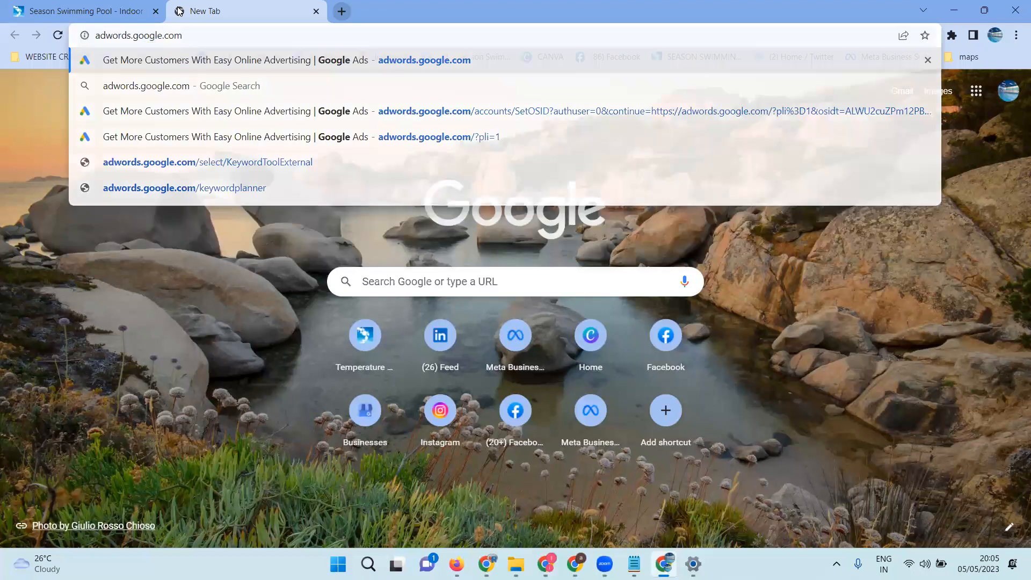
pyautogui.press('Return')
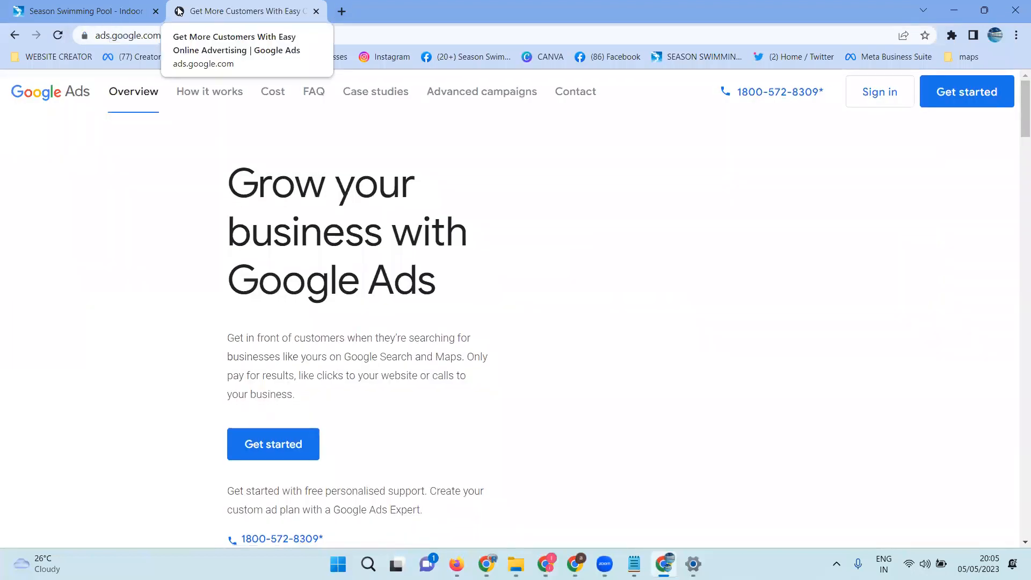
pyautogui.click(879, 101)
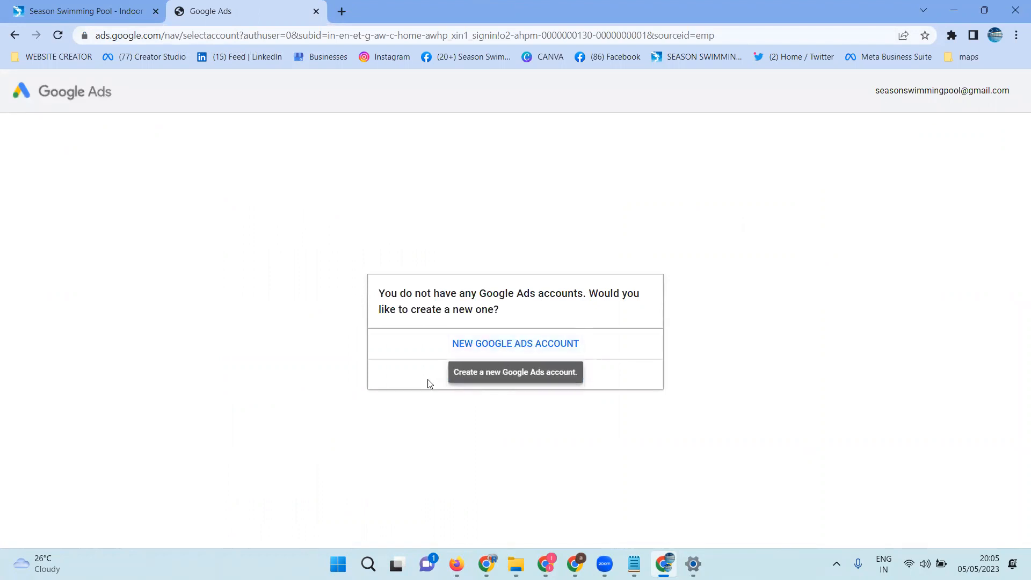
# Create a new Google Ads account and switch its campaign setup to Expert Mode after checking the available Business Profiles
pyautogui.click(510, 344)
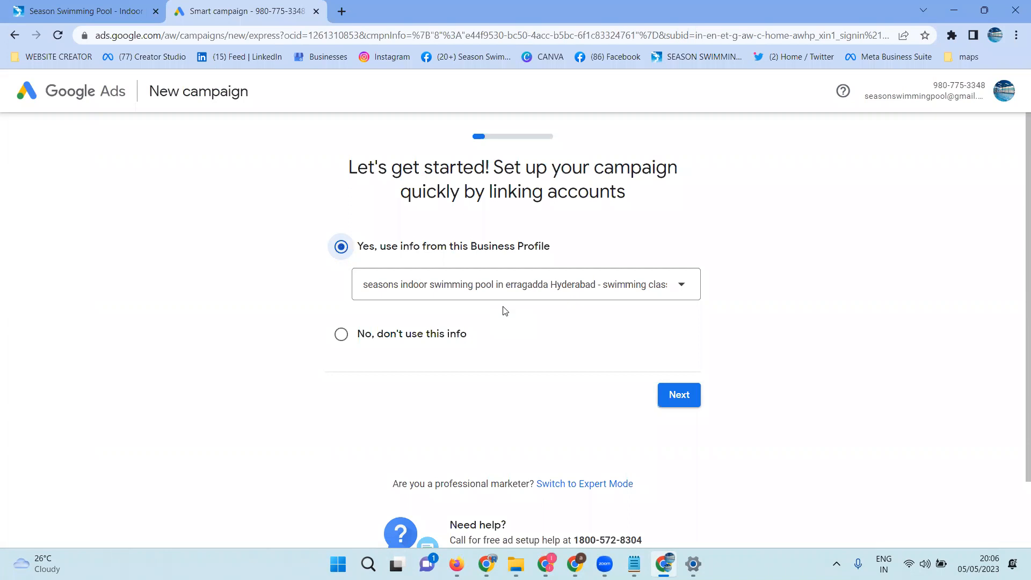
pyautogui.click(513, 292)
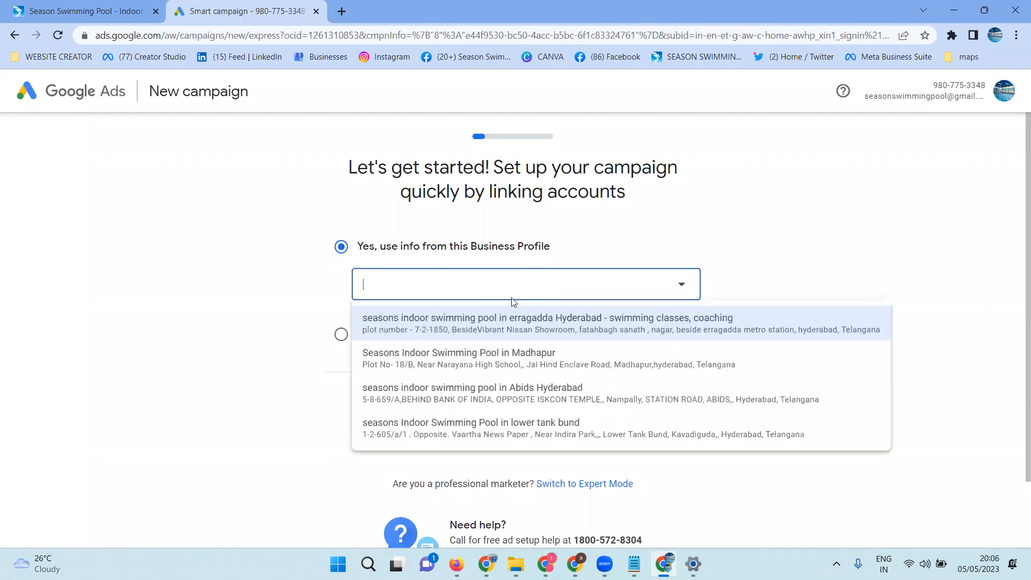
pyautogui.click(478, 336)
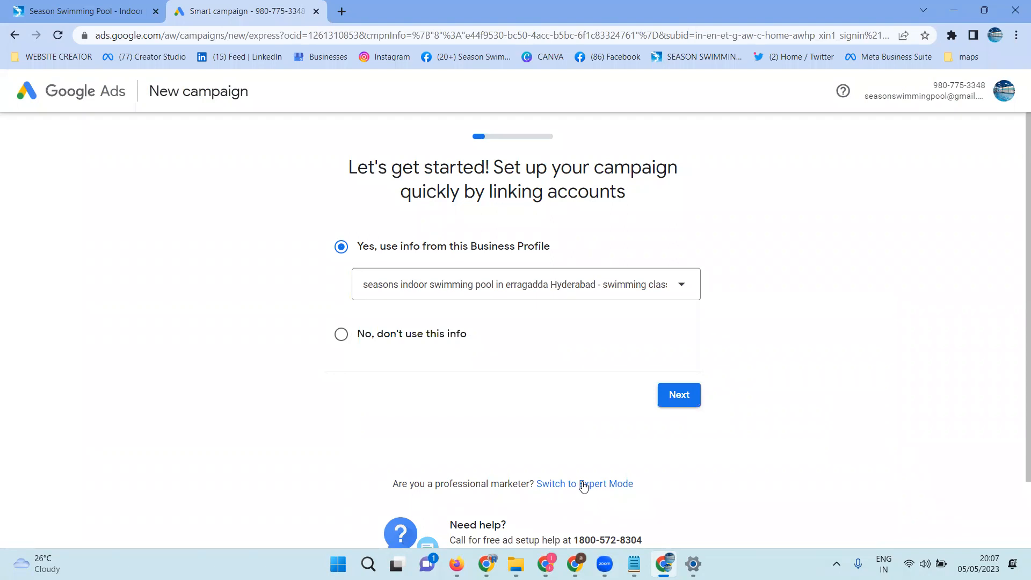
pyautogui.click(584, 485)
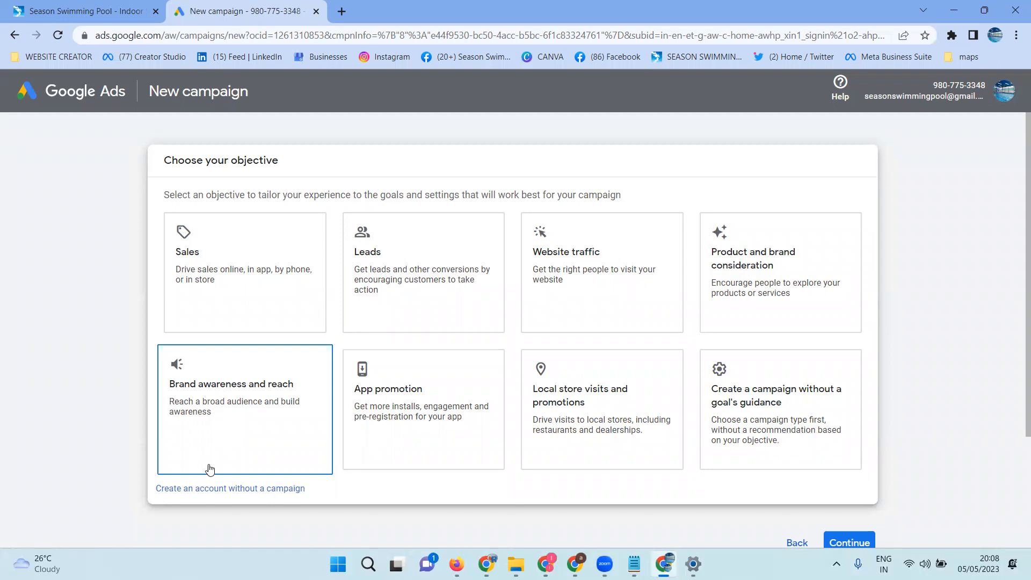
# Compare the campaign types offered for the Brand awareness and reach and the Product and brand consideration objectives
pyautogui.click(229, 416)
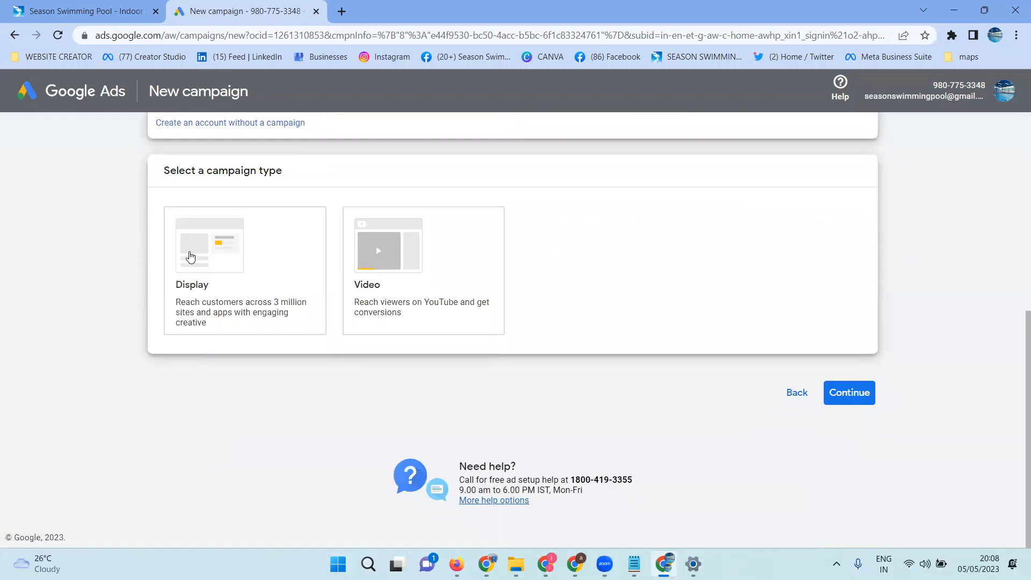
pyautogui.scroll(5, 414, 317)
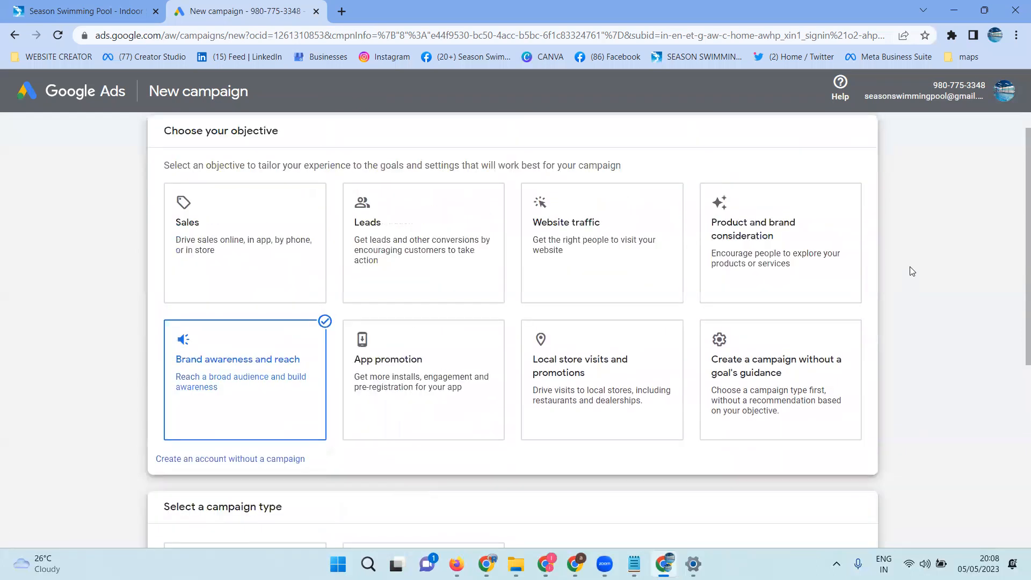
pyautogui.click(742, 263)
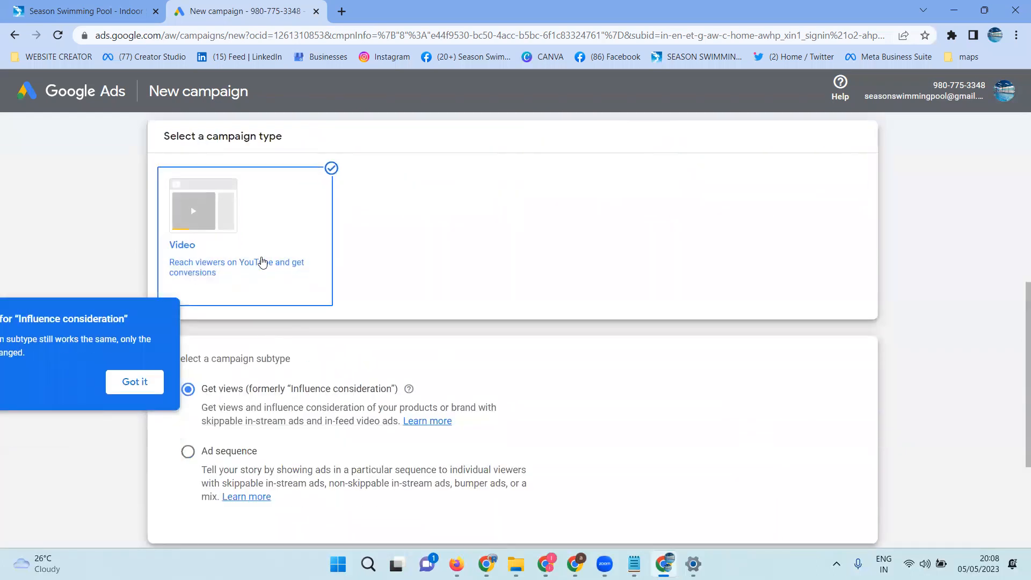
pyautogui.scroll(6, 262, 261)
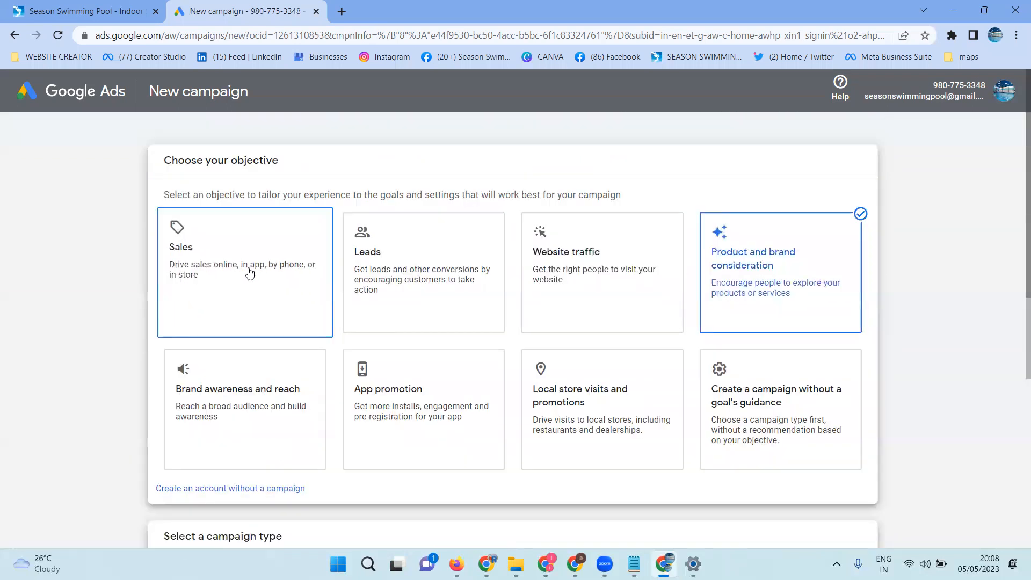
# Review the campaign types offered for the Sales, Website traffic and App promotion objectives
pyautogui.click(248, 270)
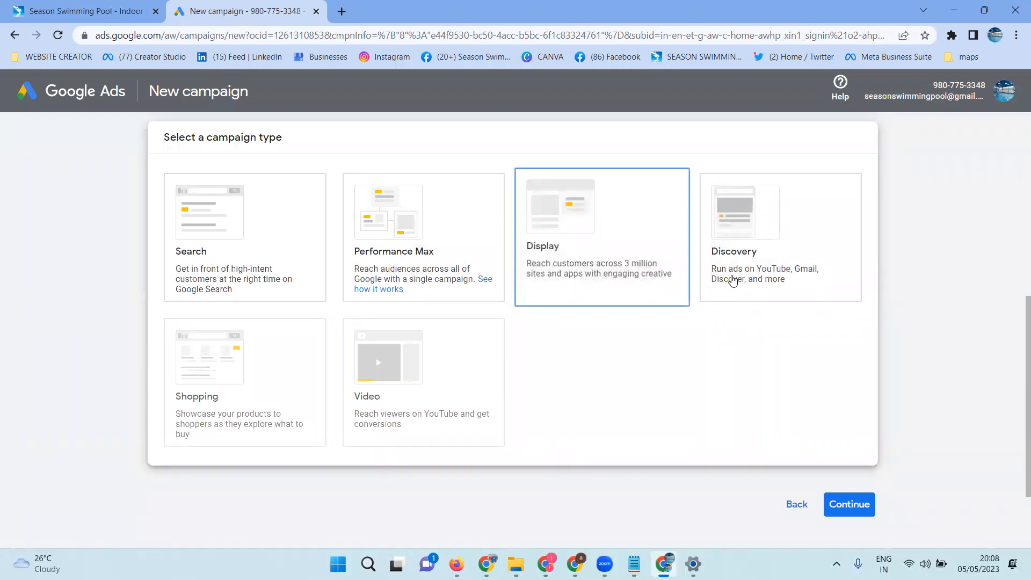
pyautogui.moveTo(453, 323)
pyautogui.scroll(5, 462, 317)
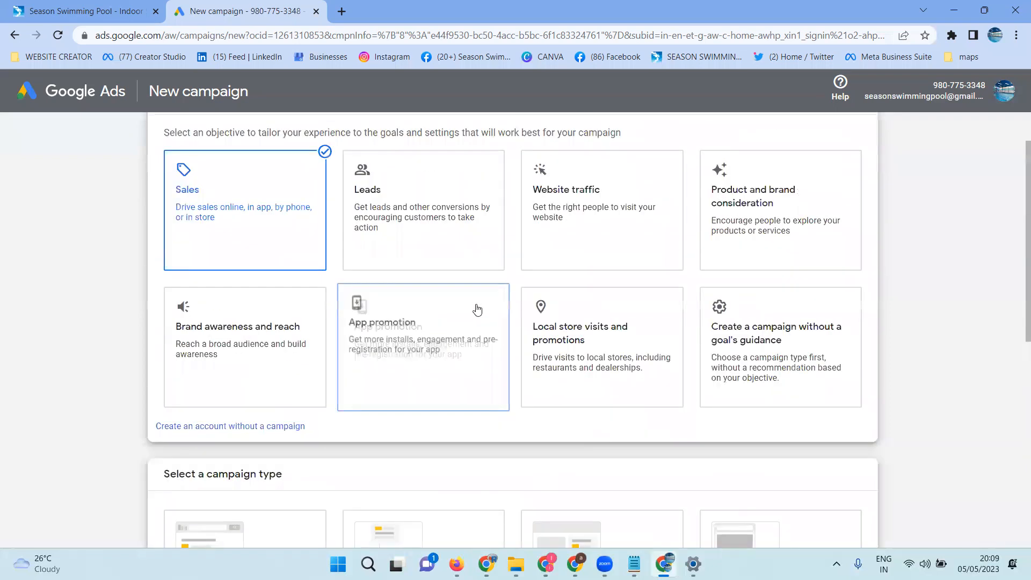
pyautogui.scroll(-5, 590, 349)
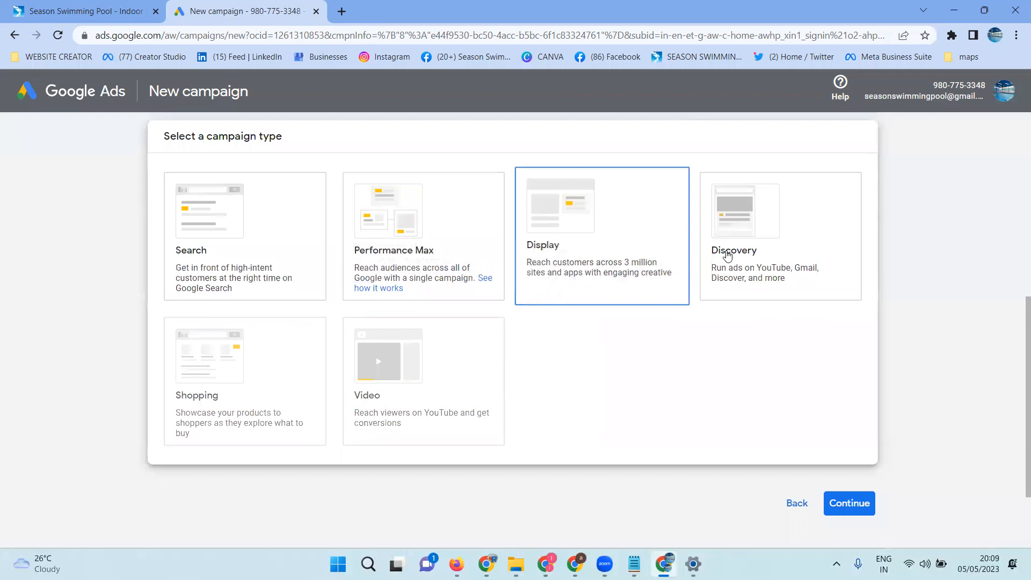
pyautogui.moveTo(382, 383)
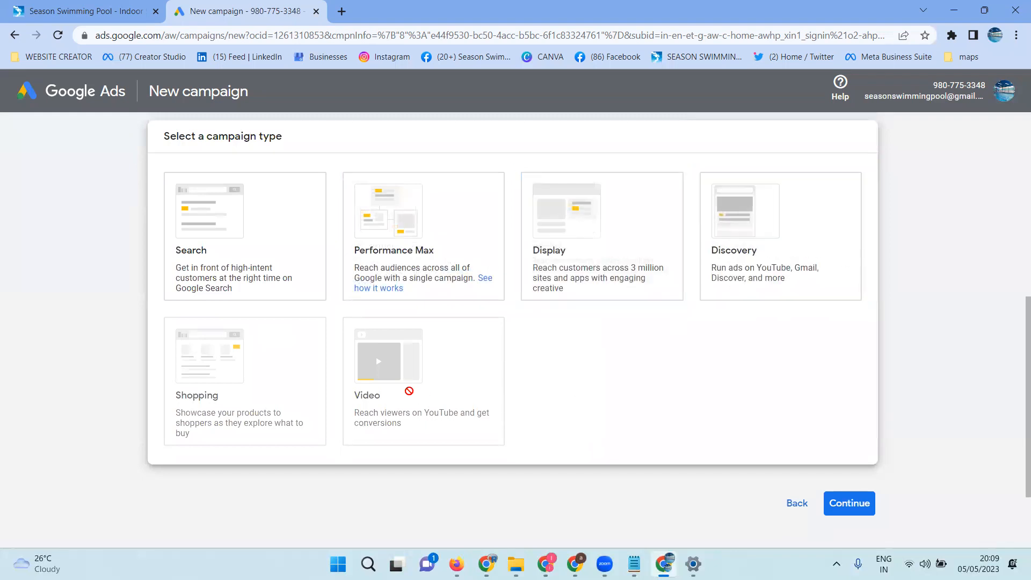
pyautogui.scroll(6, 516, 357)
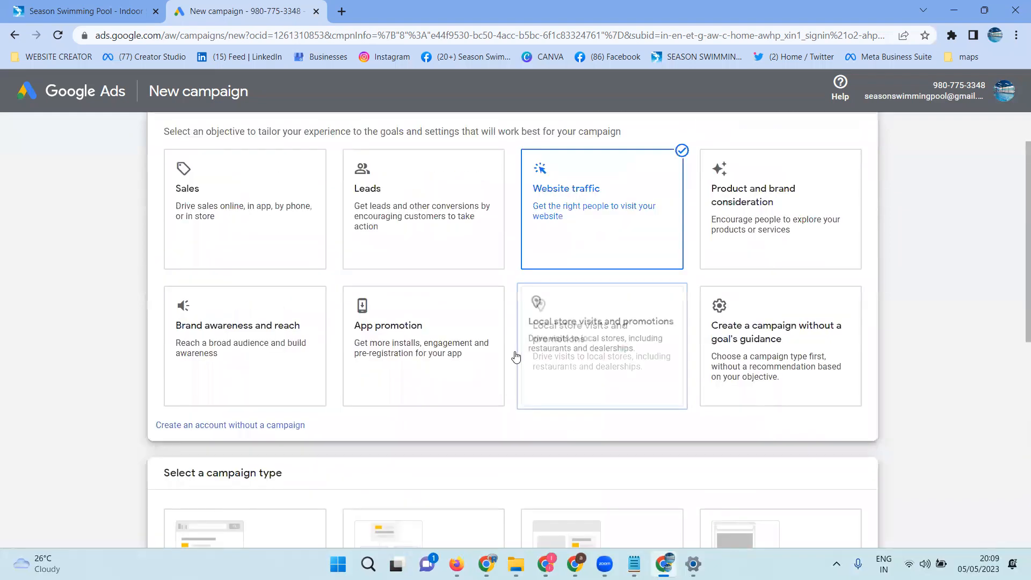
pyautogui.click(430, 324)
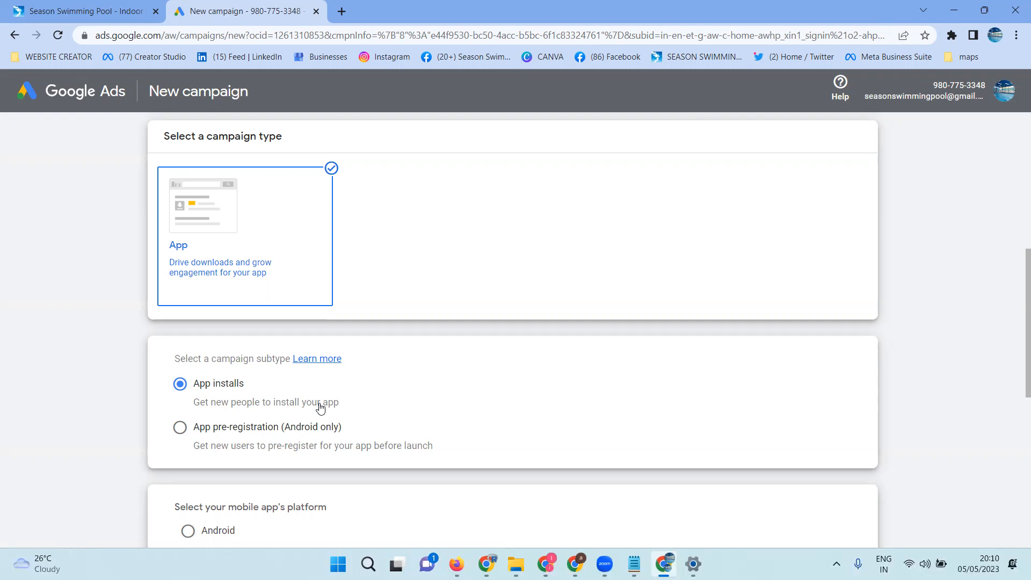
pyautogui.scroll(6, 320, 407)
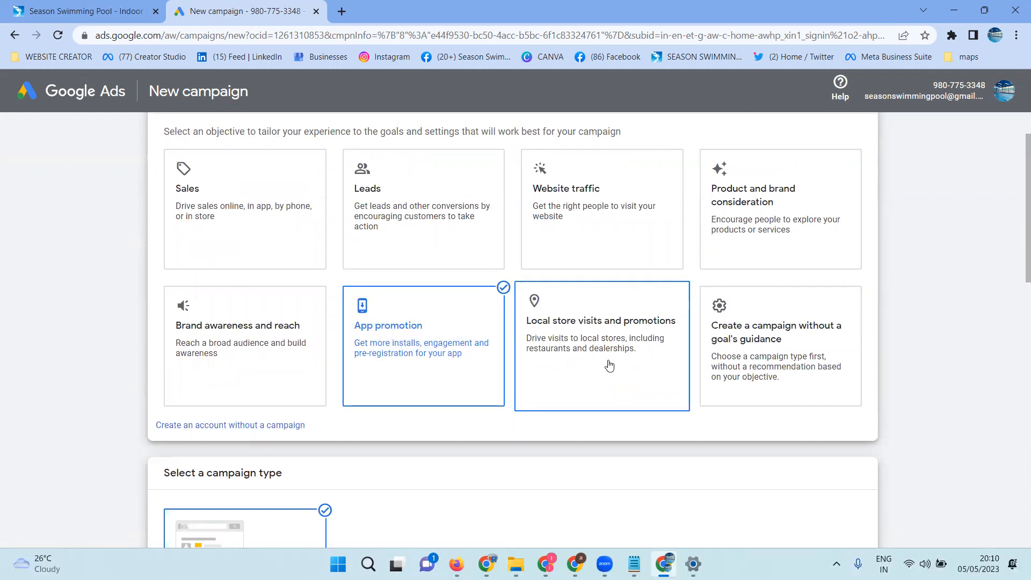
# View the business listings in Google Business Profile Manager in a new tab and return to the Google Ads campaign setup
pyautogui.click(342, 11)
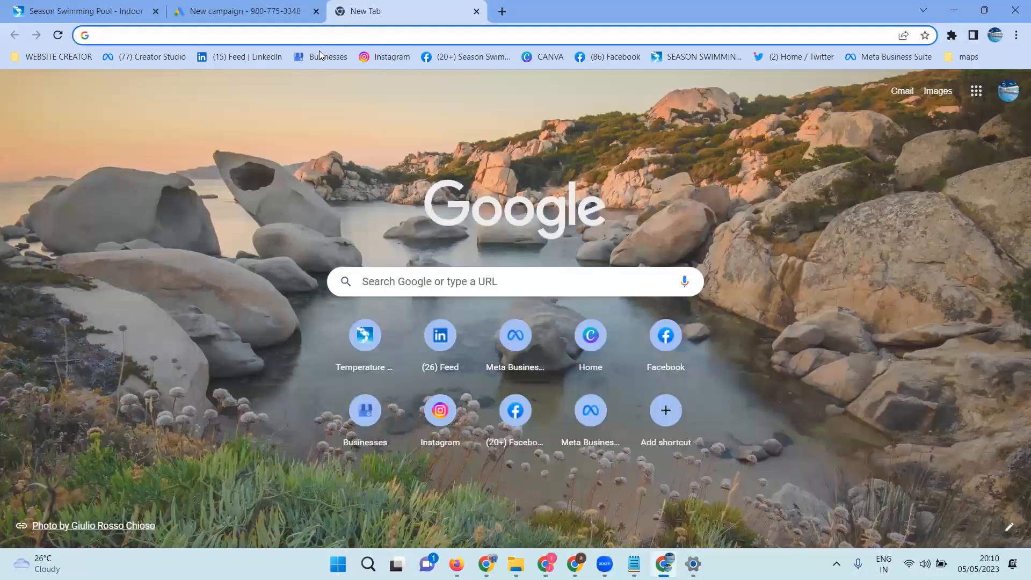
pyautogui.click(321, 55)
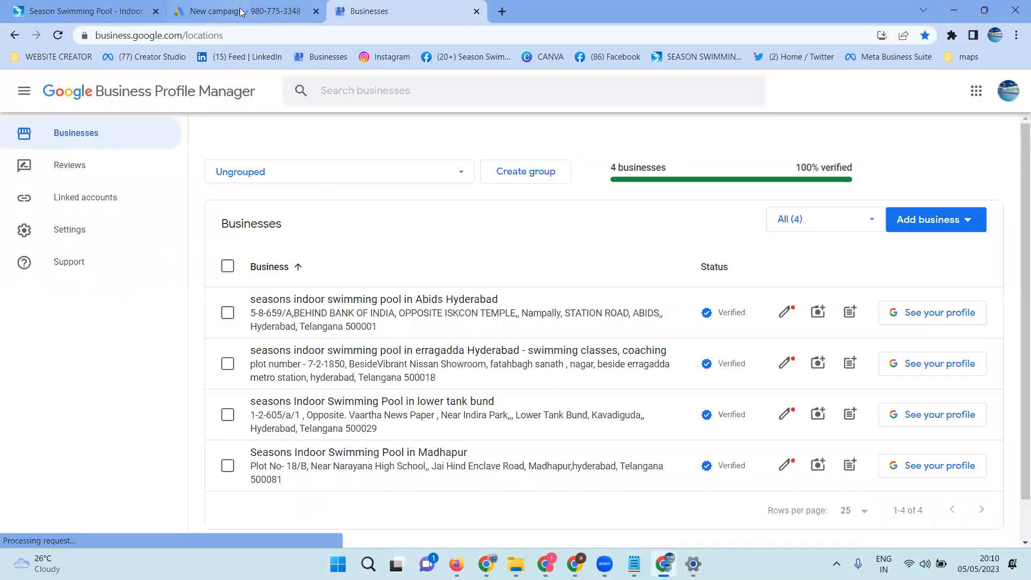
pyautogui.click(240, 11)
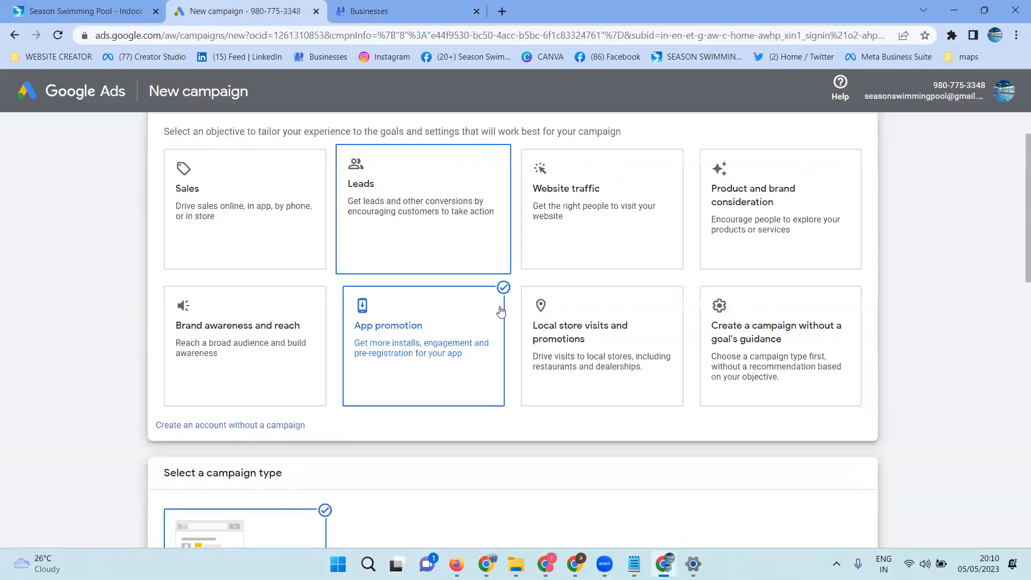
# Select the Local store visits and promotions objective and review its Performance Max campaign type and campaign name section
pyautogui.click(591, 347)
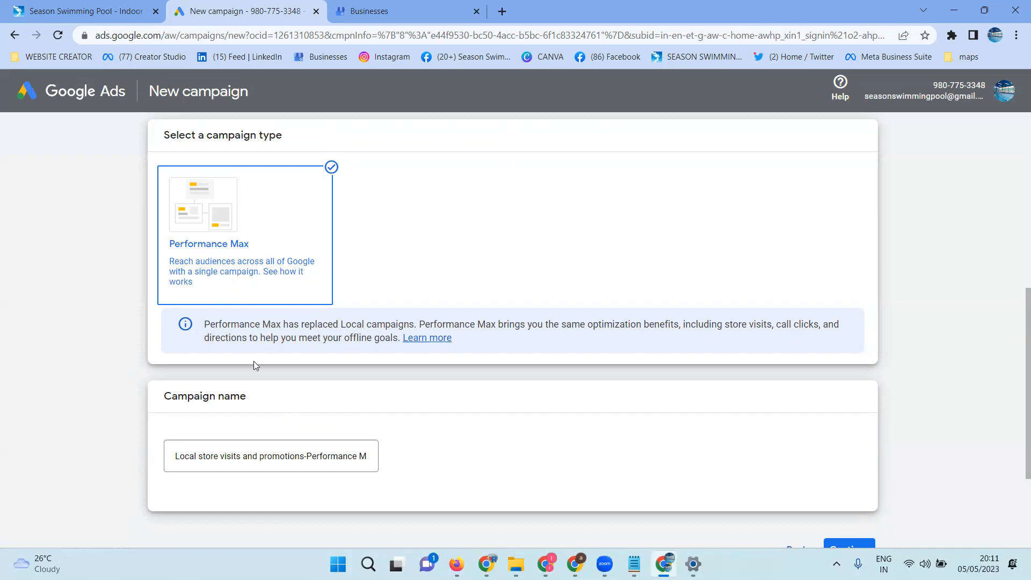
pyautogui.scroll(-3, 266, 425)
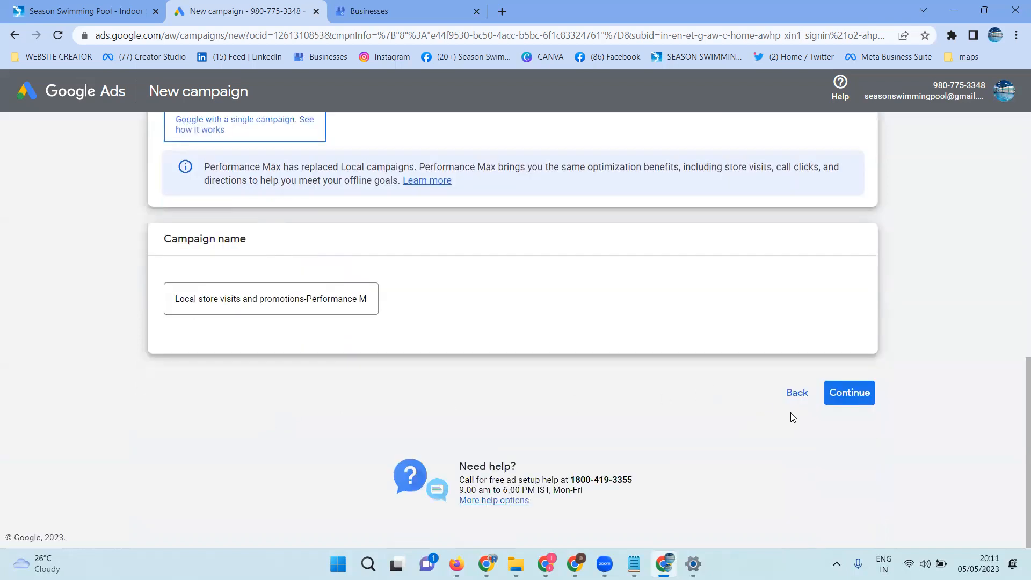
pyautogui.scroll(2, 500, 364)
pyautogui.scroll(2, 497, 363)
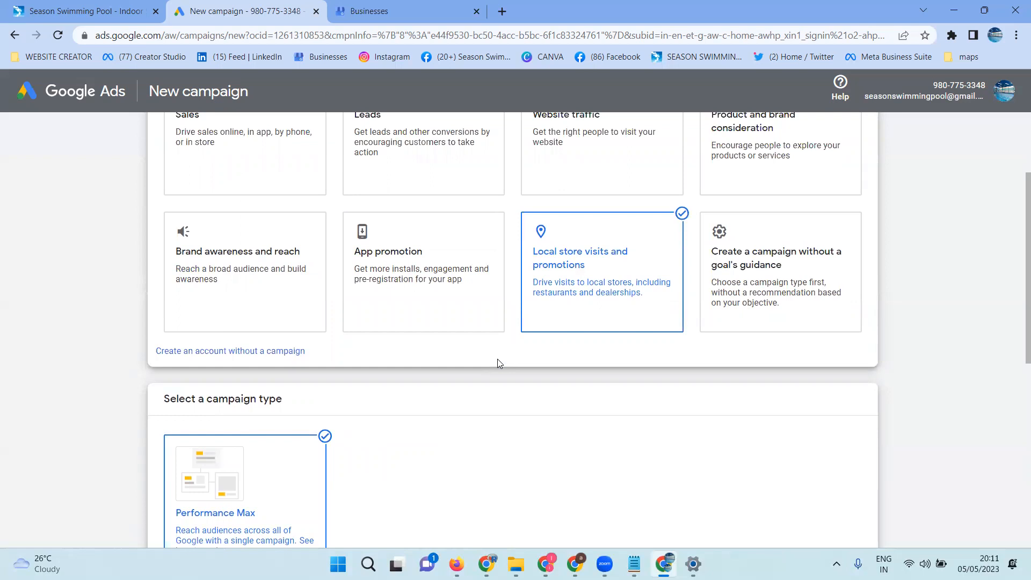
# Set the objective to a campaign without a goal's guidance, and check the YouTube channel page before returning to the campaign types
pyautogui.click(737, 254)
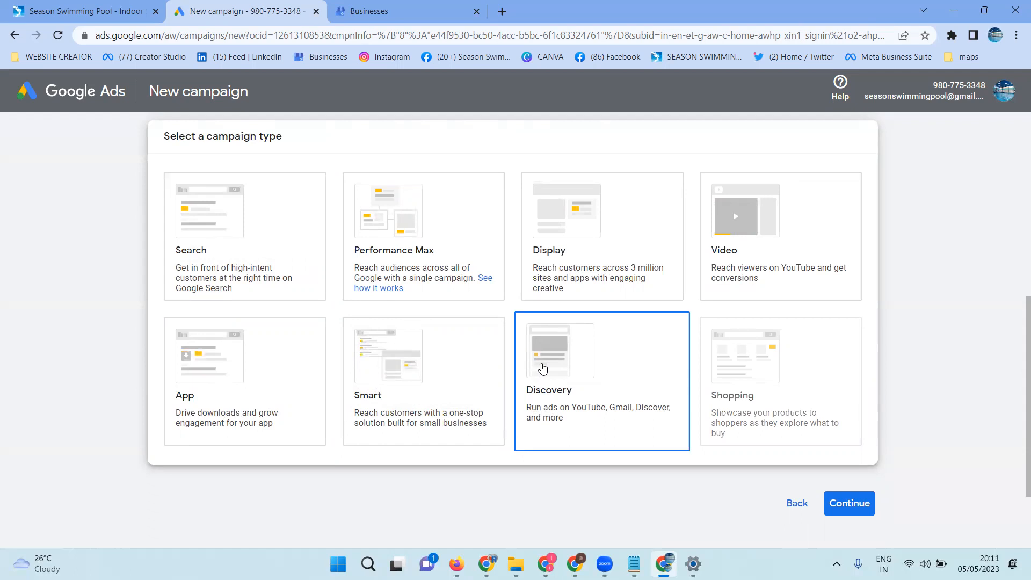
pyautogui.click(485, 563)
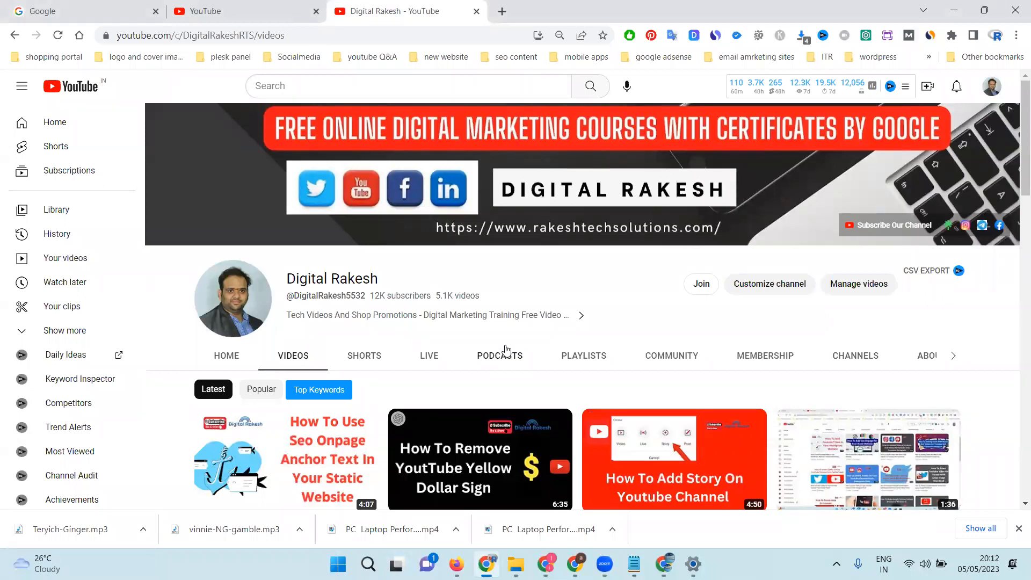
pyautogui.click(955, 9)
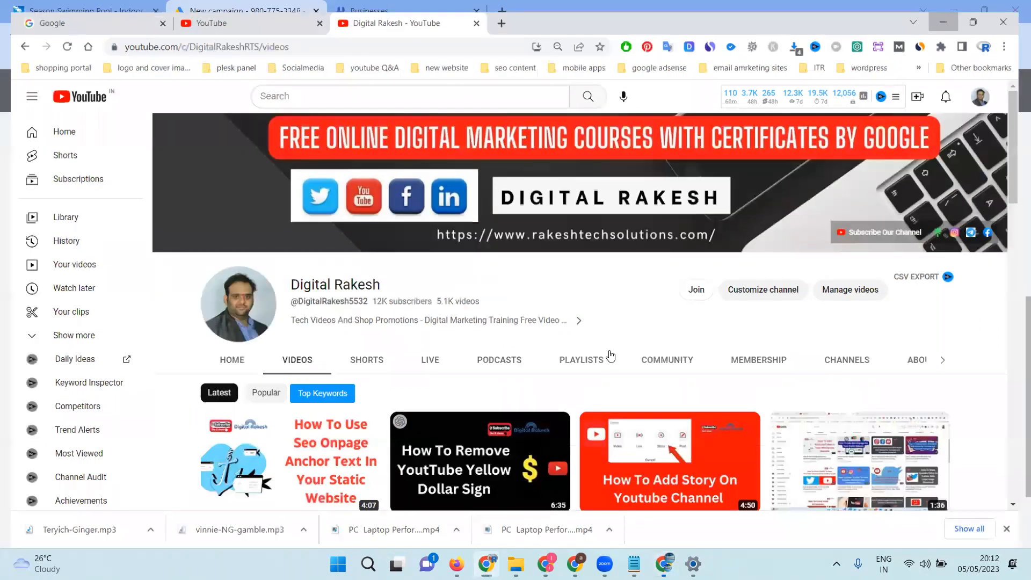
pyautogui.scroll(-2, 623, 350)
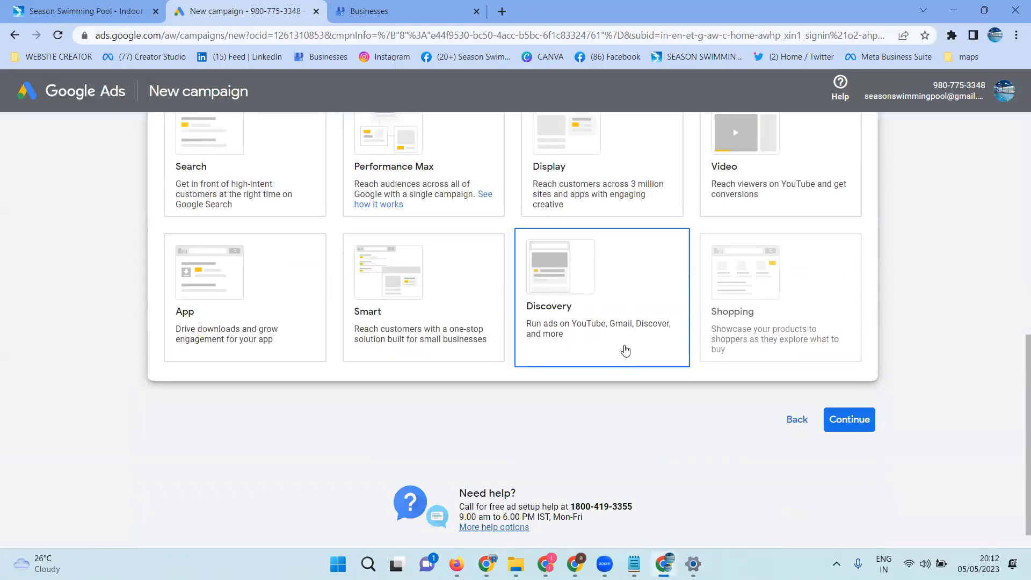
# Continue with the Smart campaign type from the campaign without a goal's guidance, and switch back to Expert Mode from its setup page
pyautogui.scroll(-1, 626, 350)
pyautogui.scroll(6, 624, 350)
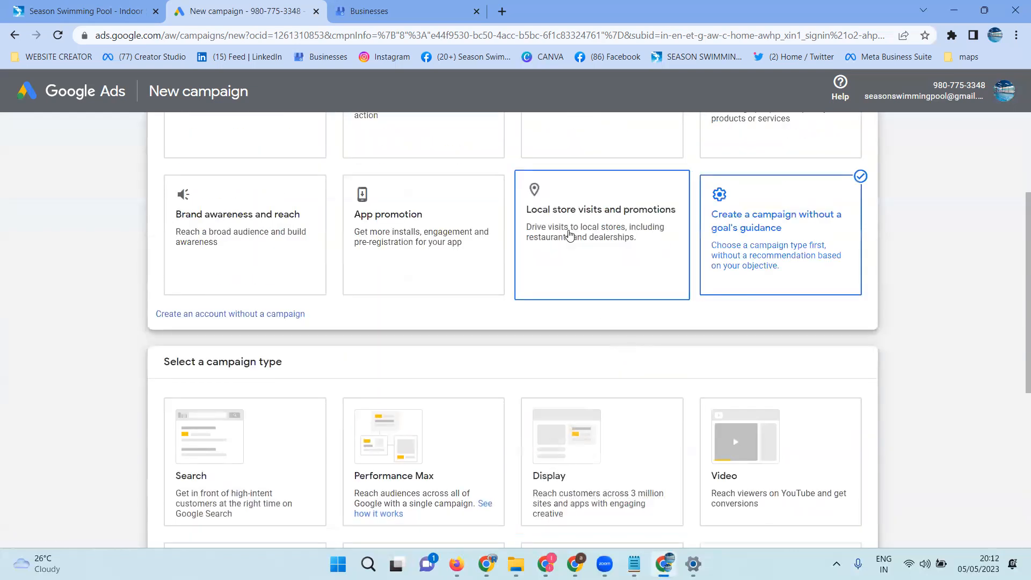
pyautogui.scroll(-3, 570, 235)
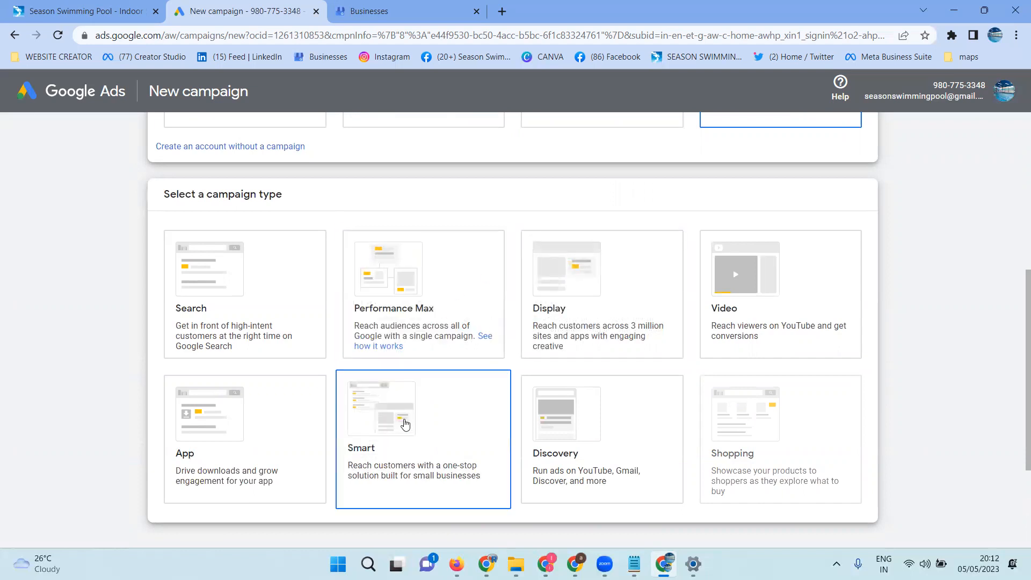
pyautogui.click(405, 423)
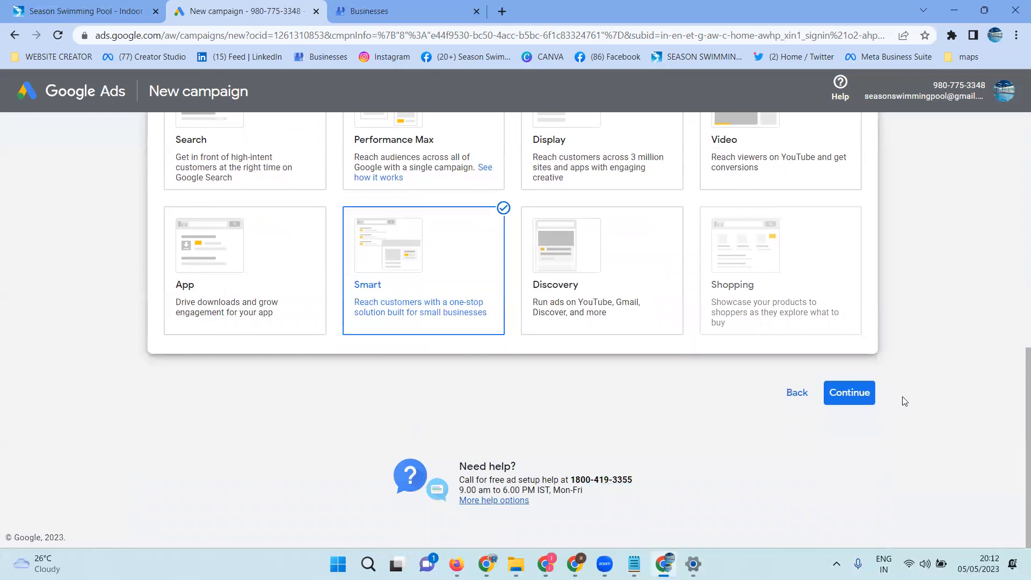
pyautogui.click(850, 395)
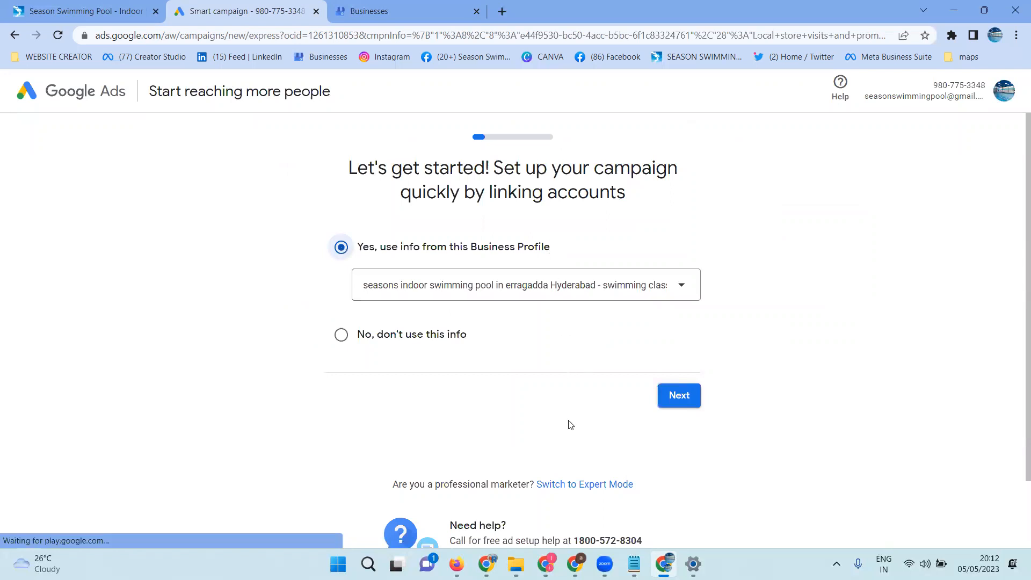
pyautogui.click(587, 484)
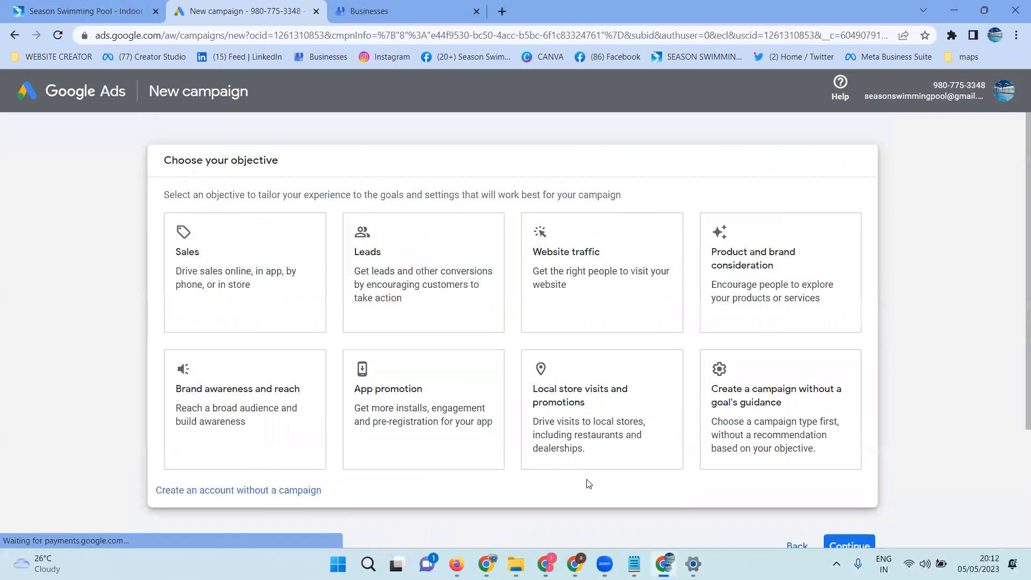
# Choose to create the account without a campaign instead of selecting an objective
pyautogui.click(763, 445)
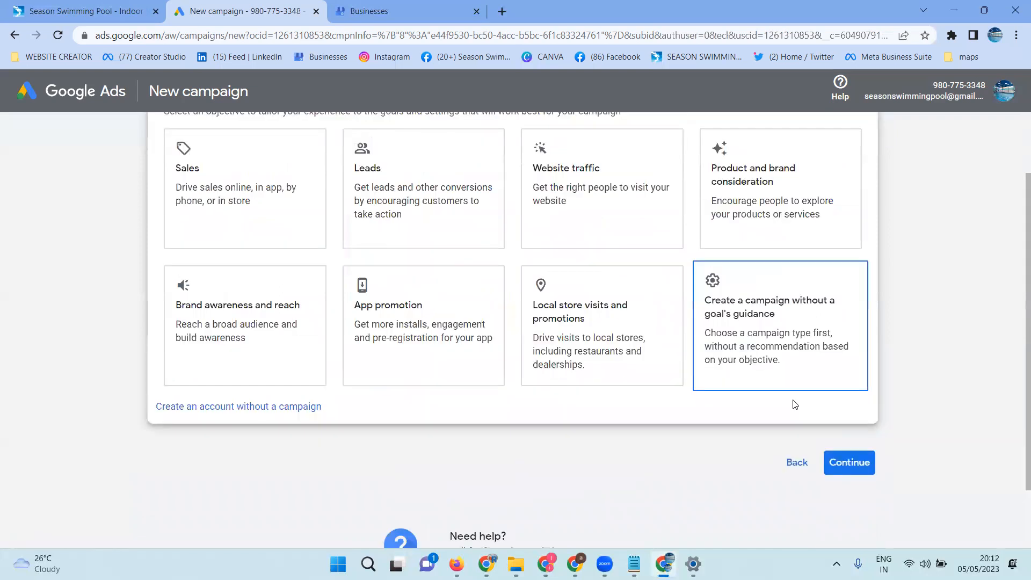
pyautogui.scroll(-2, 683, 400)
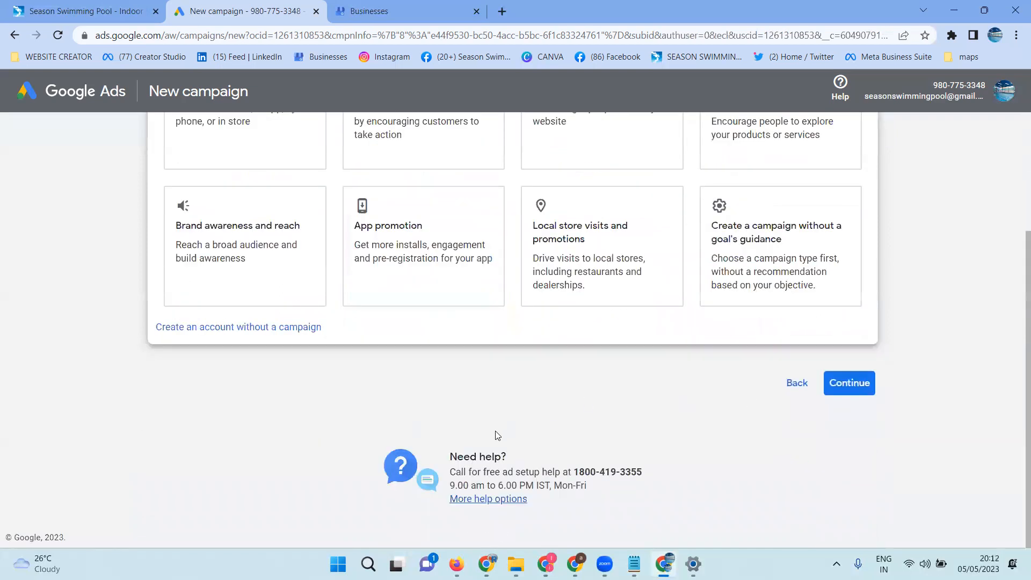
pyautogui.click(194, 327)
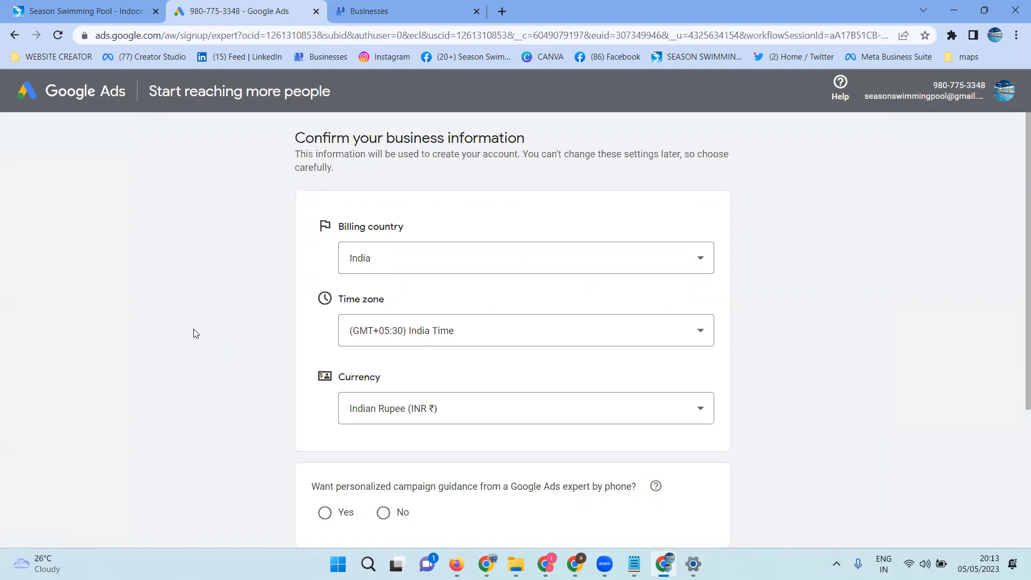
# Review the billing country, time zone and currency in the business information, including the list of selectable countries
pyautogui.scroll(-3, 540, 310)
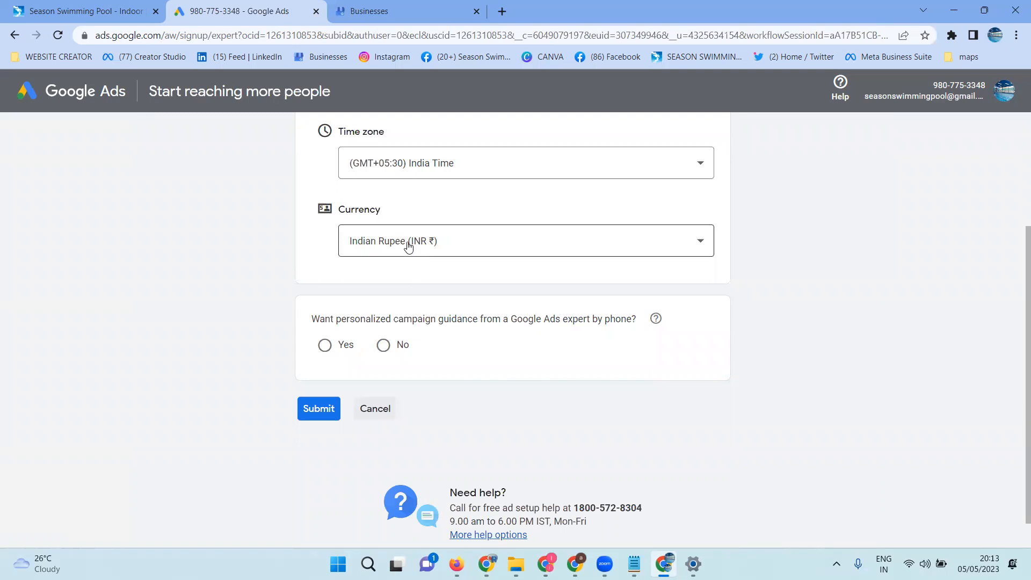
pyautogui.scroll(2, 392, 214)
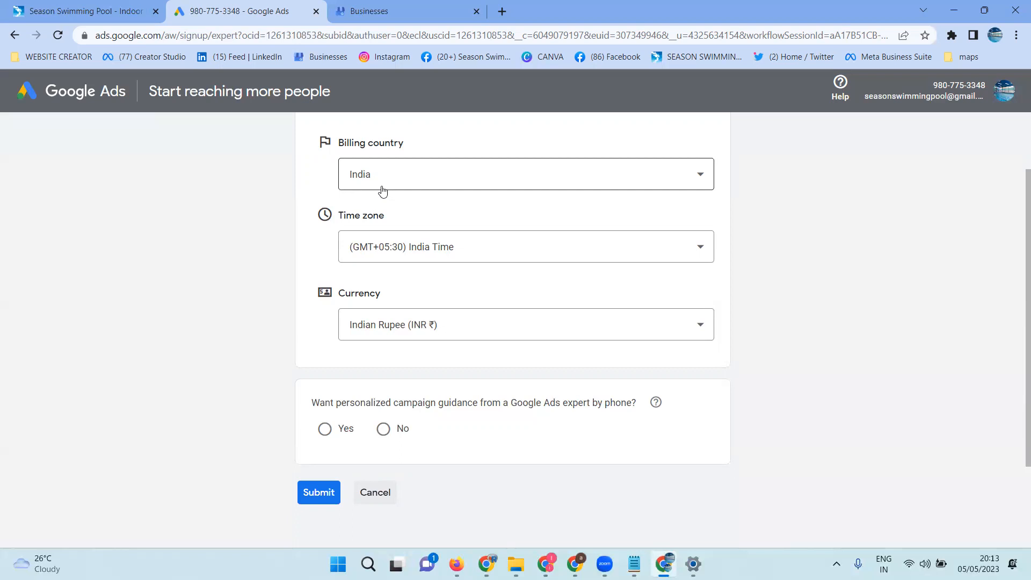
pyautogui.click(383, 190)
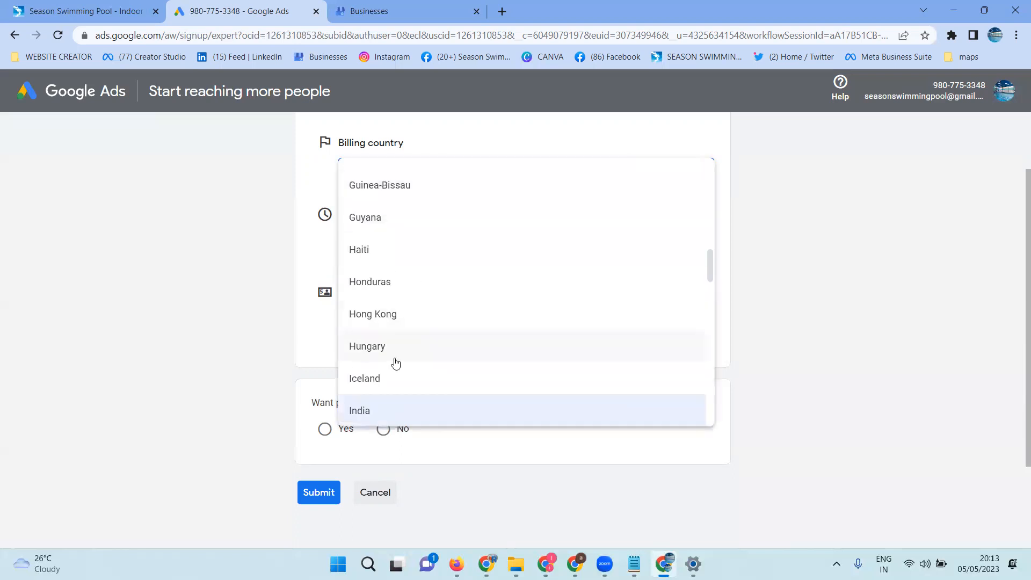
pyautogui.click(222, 261)
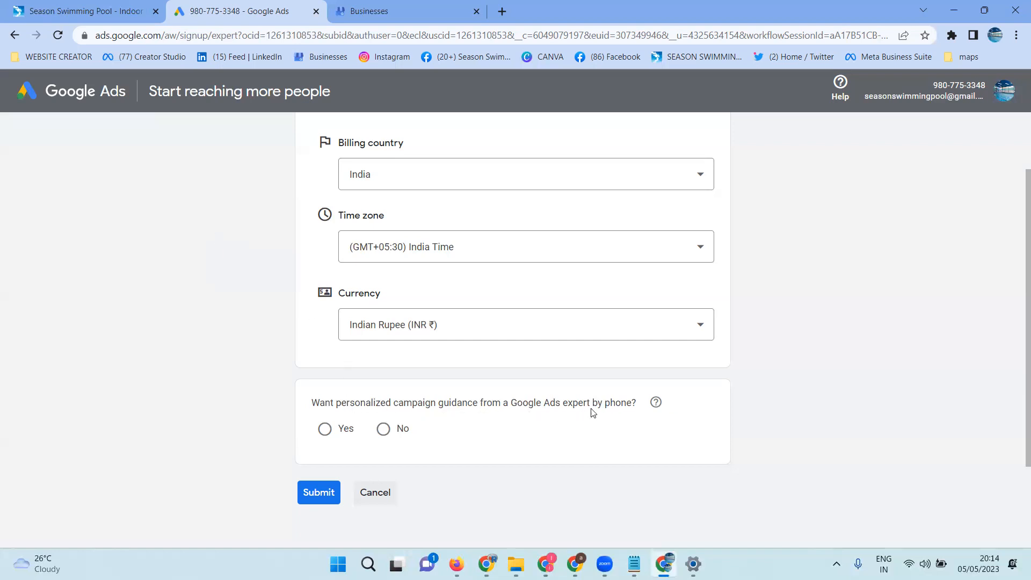
# Decline personalized campaign guidance by phone, submit the business information and open the new account's overview
pyautogui.click(401, 429)
pyautogui.click(319, 492)
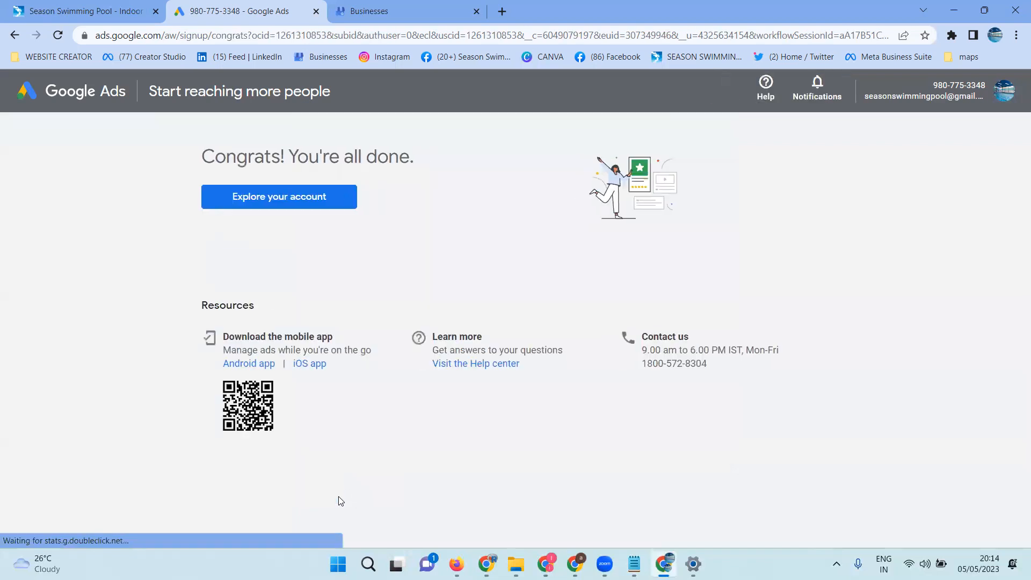
pyautogui.click(289, 196)
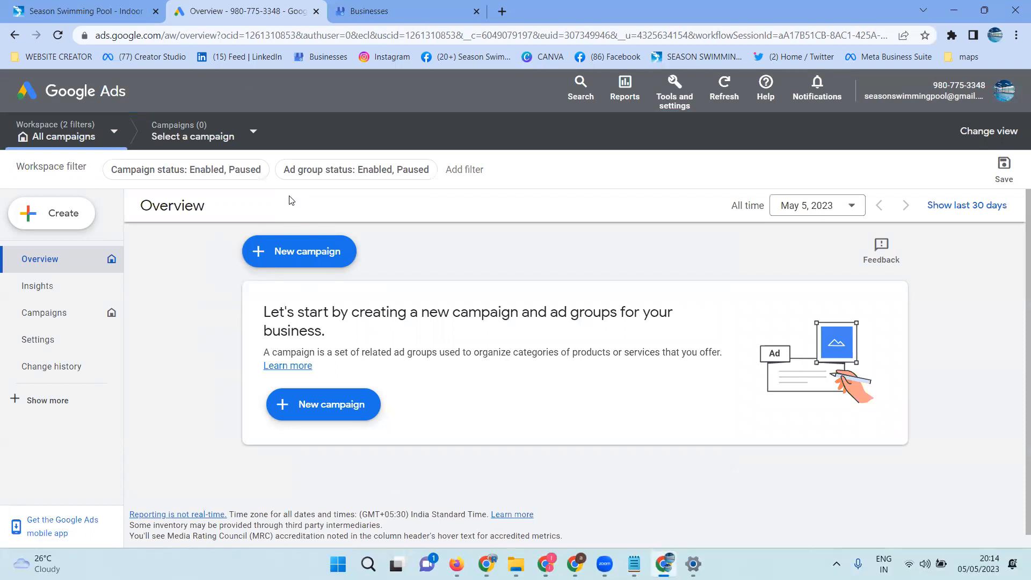
# Look through the Google accounts listed under the profile and the entry for the current Google Ads account
pyautogui.click(1002, 104)
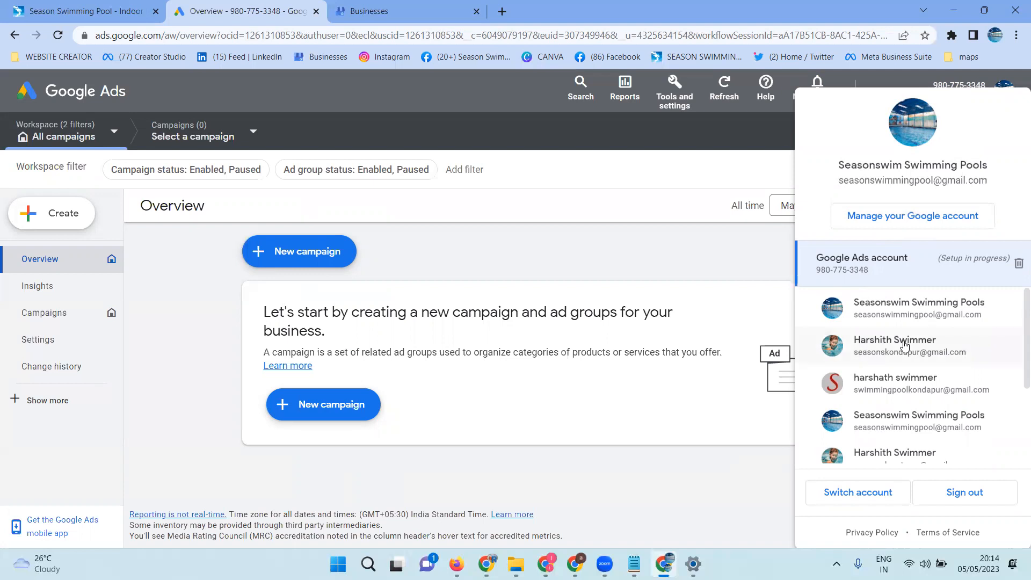
pyautogui.scroll(-2, 891, 346)
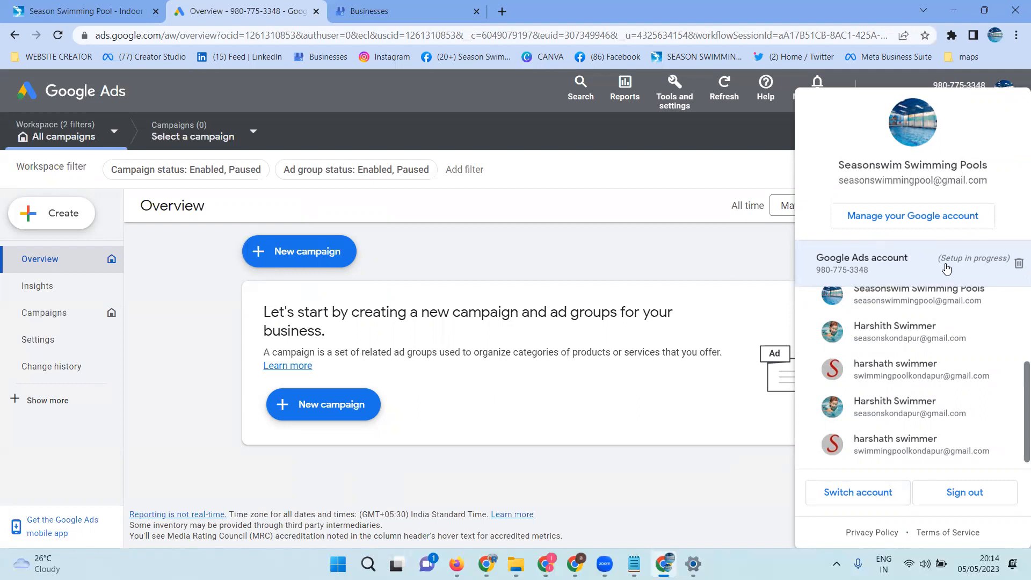
pyautogui.click(549, 250)
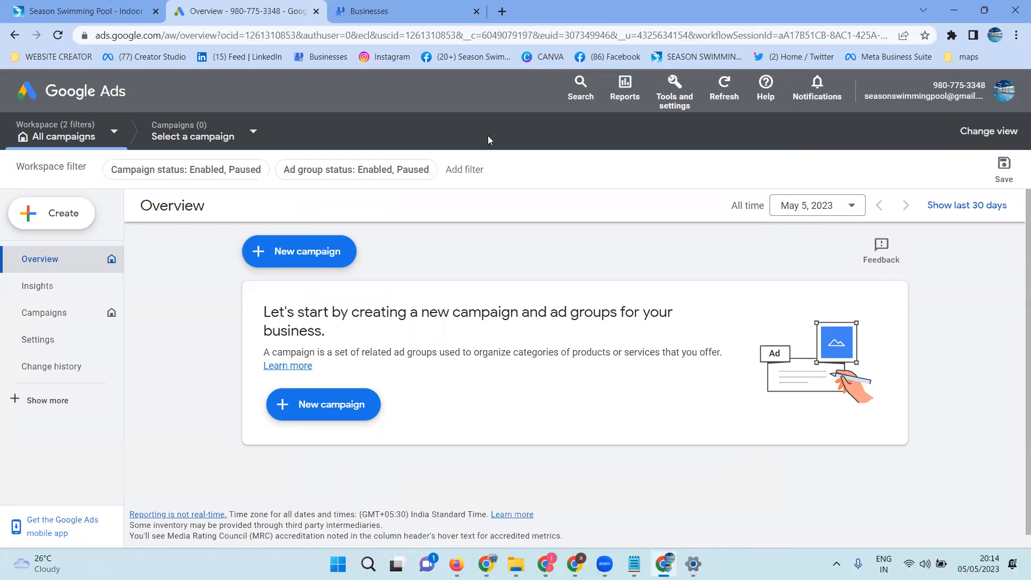
# Open the billing summary to start the payments setup, and view the available billing countries
pyautogui.click(675, 99)
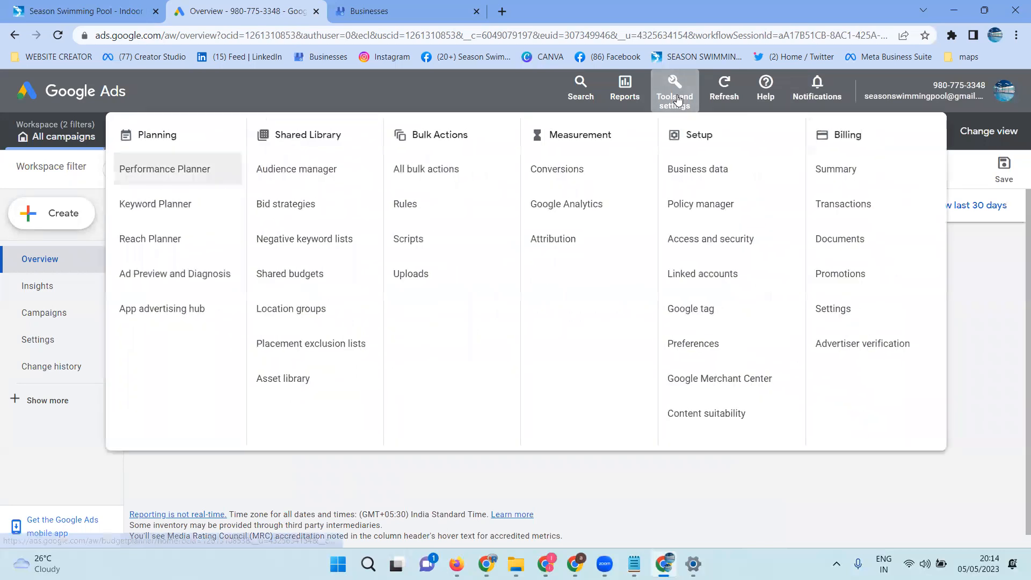
pyautogui.click(814, 168)
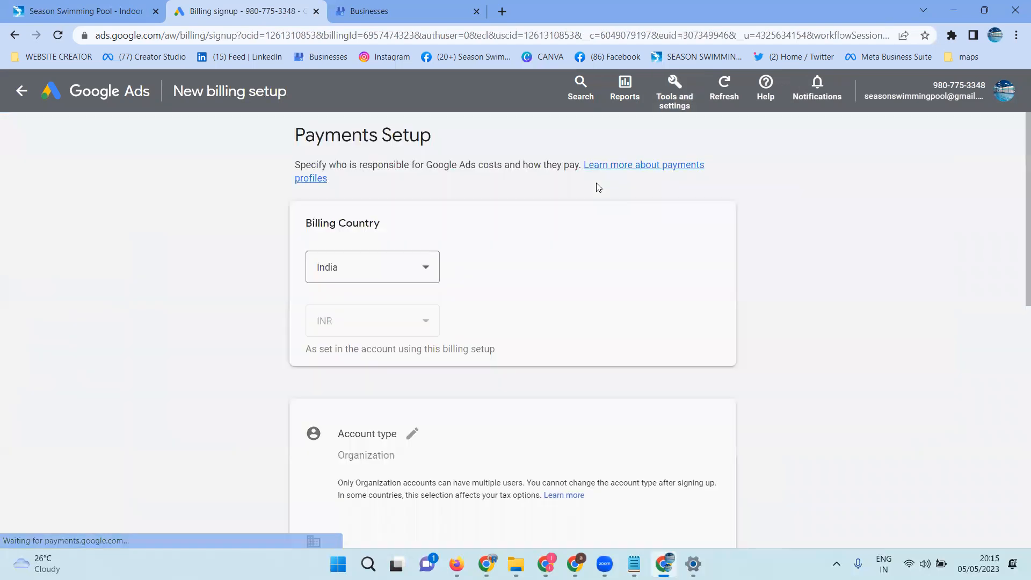
pyautogui.click(415, 268)
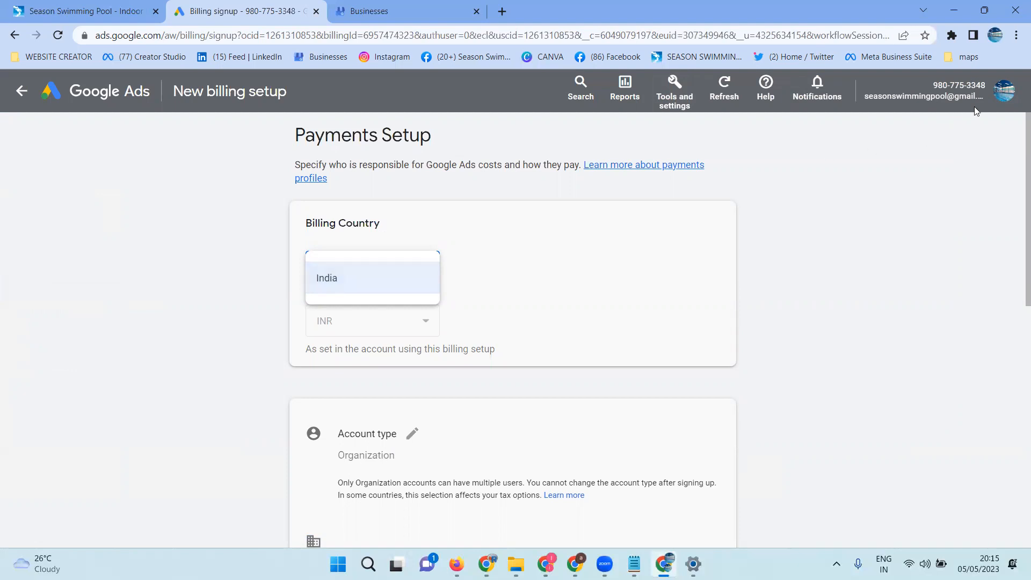
# Check the list of signed-in Google accounts, start switching account, and close the new tab to return to the payments setup
pyautogui.click(1004, 95)
pyautogui.click(1003, 95)
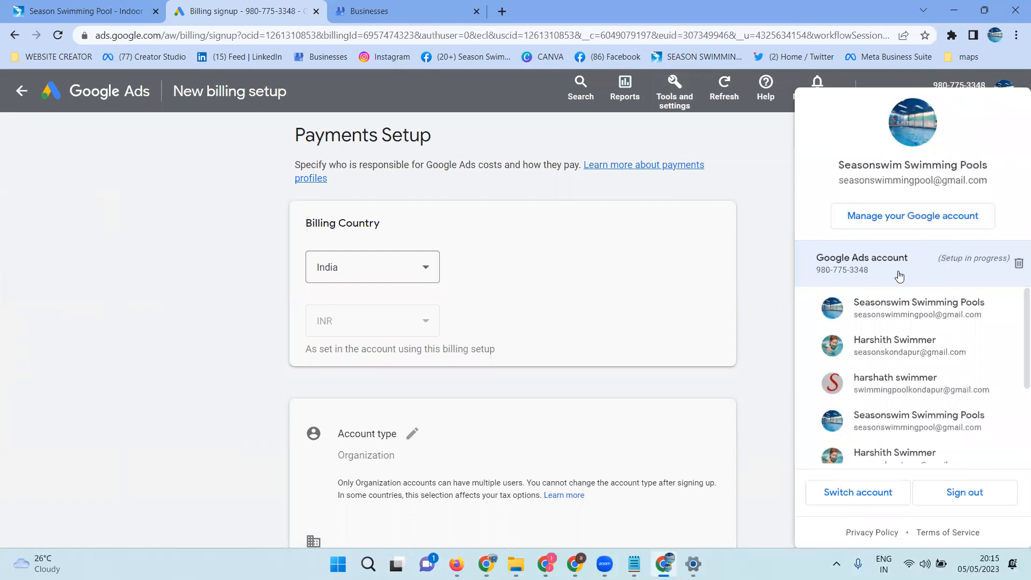
pyautogui.scroll(-2, 884, 344)
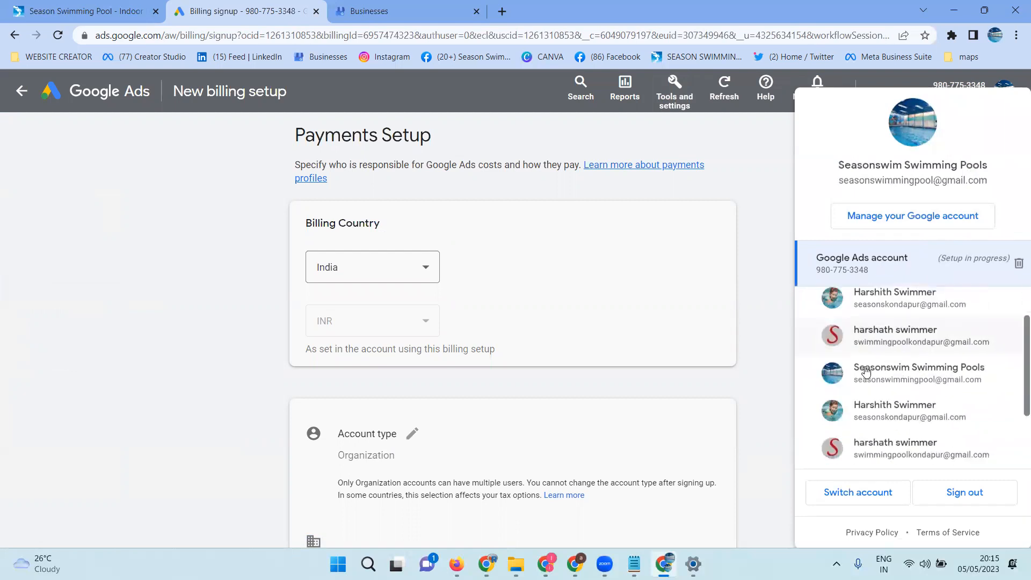
pyautogui.click(847, 492)
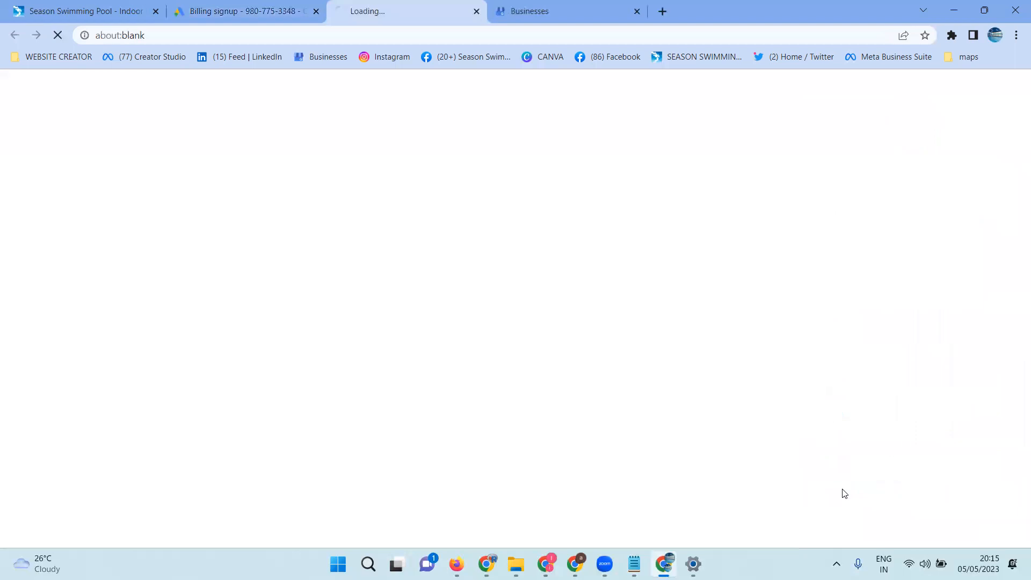
pyautogui.click(476, 12)
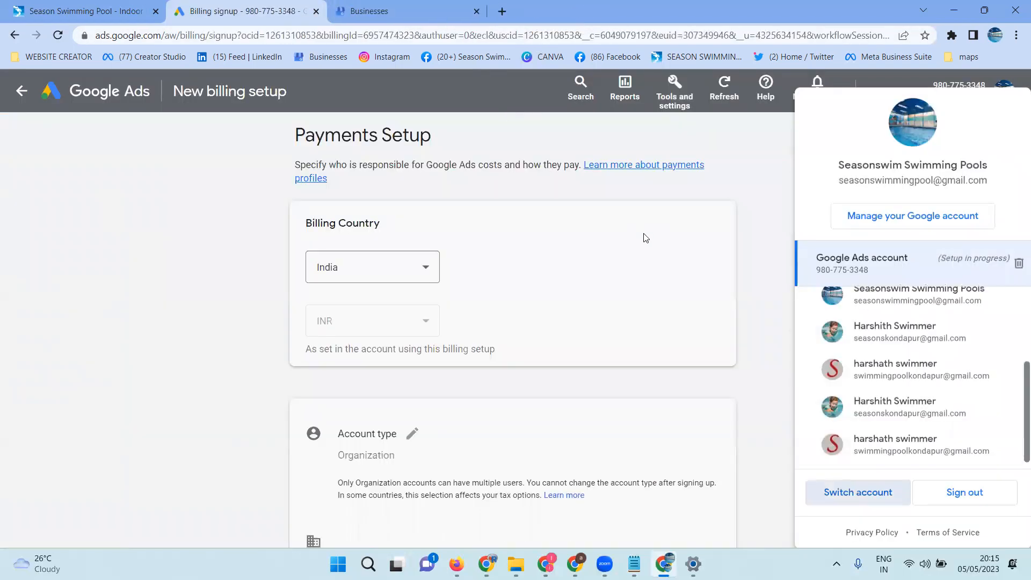
pyautogui.click(239, 265)
# Set the account type to Individual and choose Money transfer as the payment method
pyautogui.scroll(-5, 295, 301)
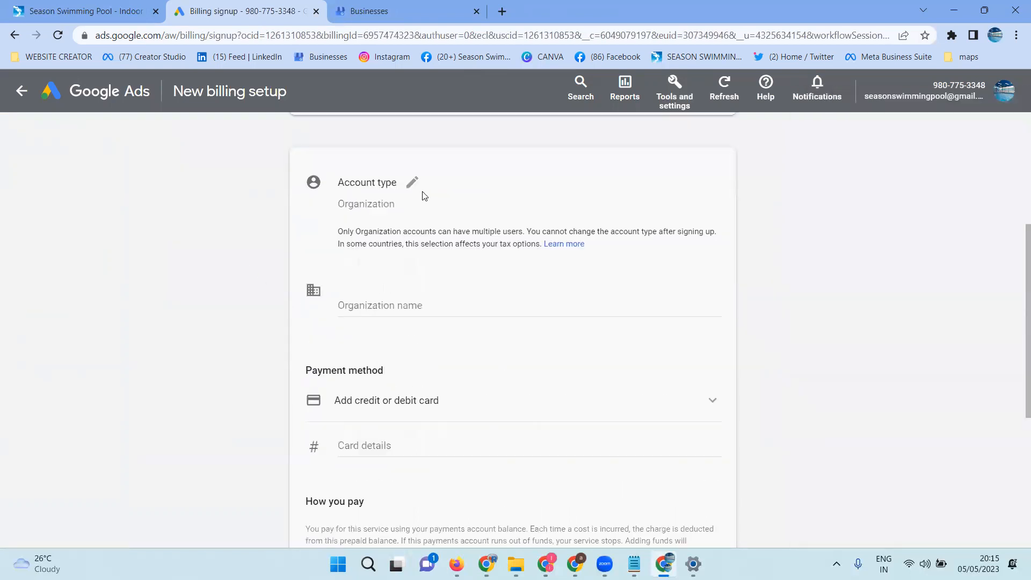
pyautogui.click(412, 183)
pyautogui.click(409, 207)
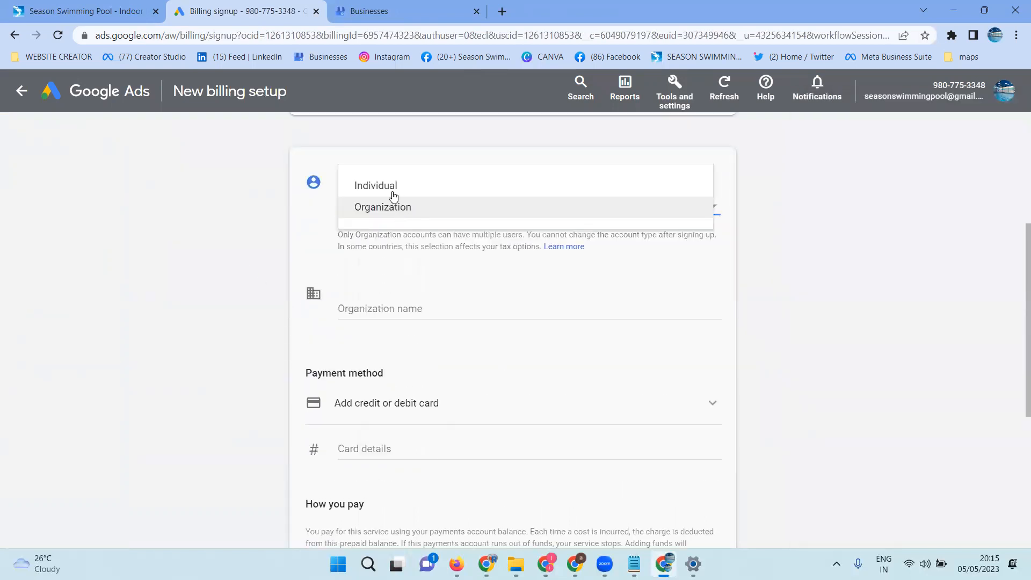
pyautogui.click(393, 195)
pyautogui.click(389, 332)
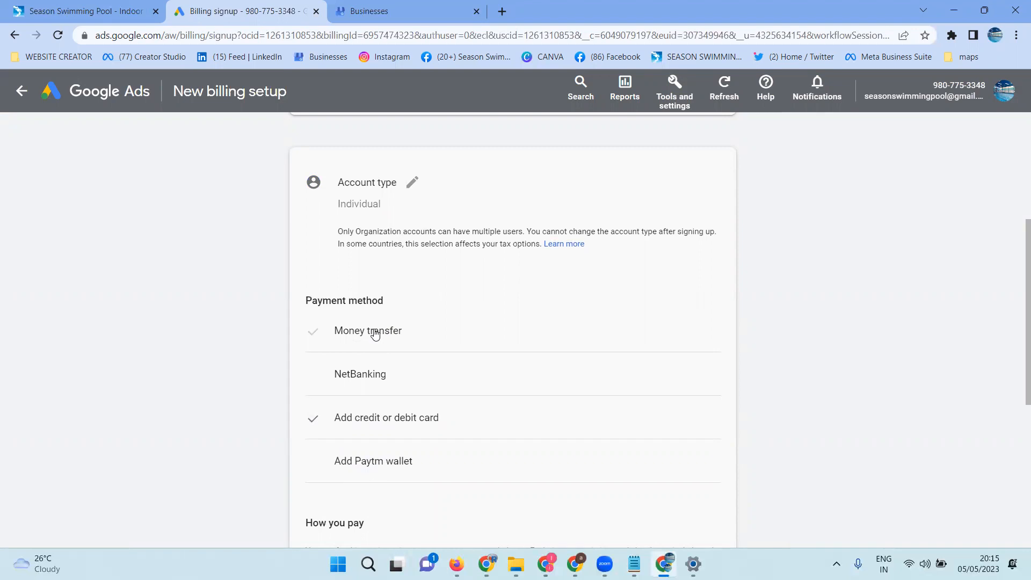
pyautogui.click(375, 332)
# Fill in the first address line, city, postal code and state in the billing name and address section
pyautogui.scroll(-3, 249, 308)
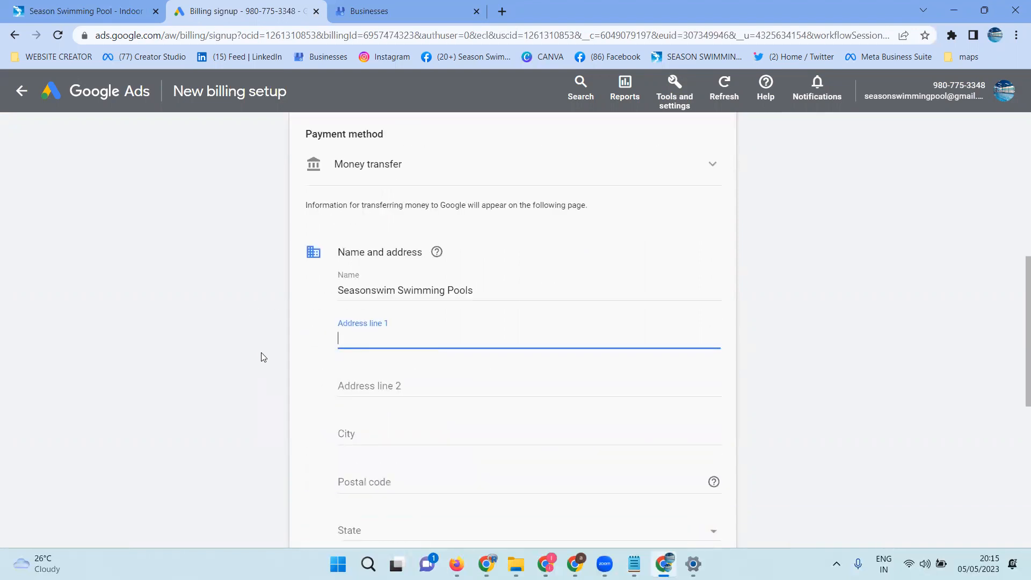
pyautogui.click(393, 427)
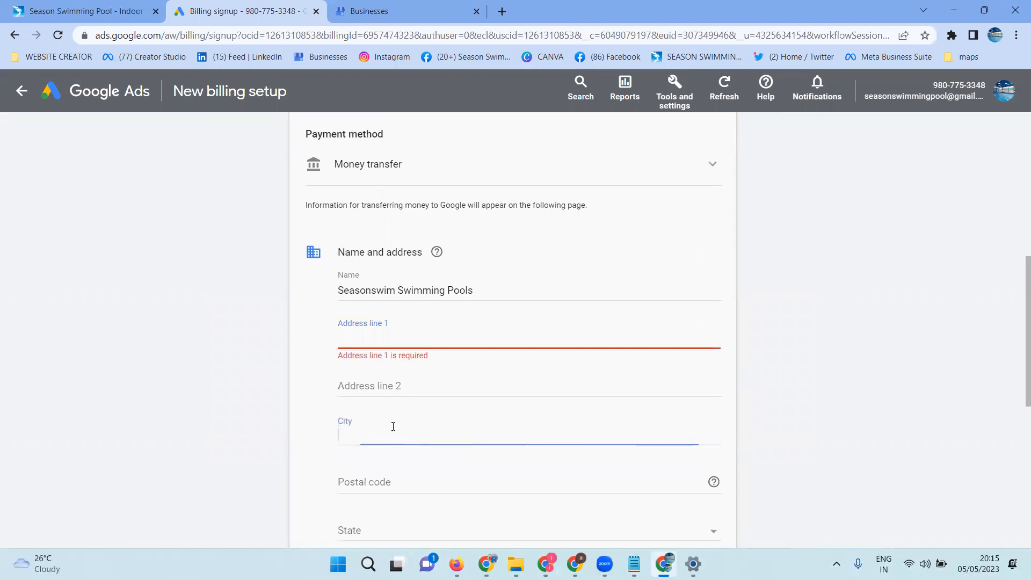
pyautogui.write('Hyderabad')
pyautogui.click(502, 340)
pyautogui.write('Madhapur')
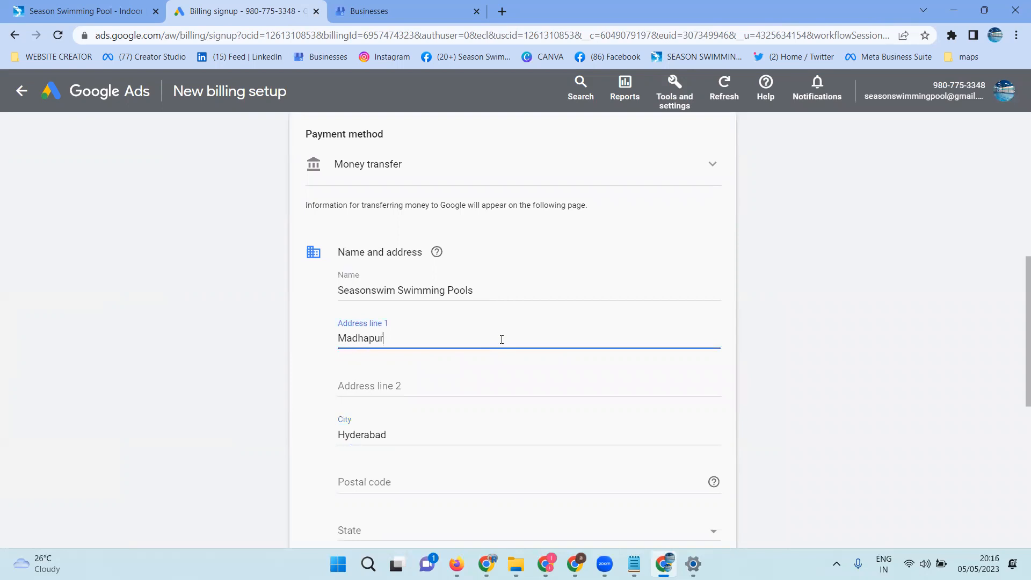
pyautogui.scroll(-1, 324, 320)
pyautogui.click(360, 407)
pyautogui.write('500081')
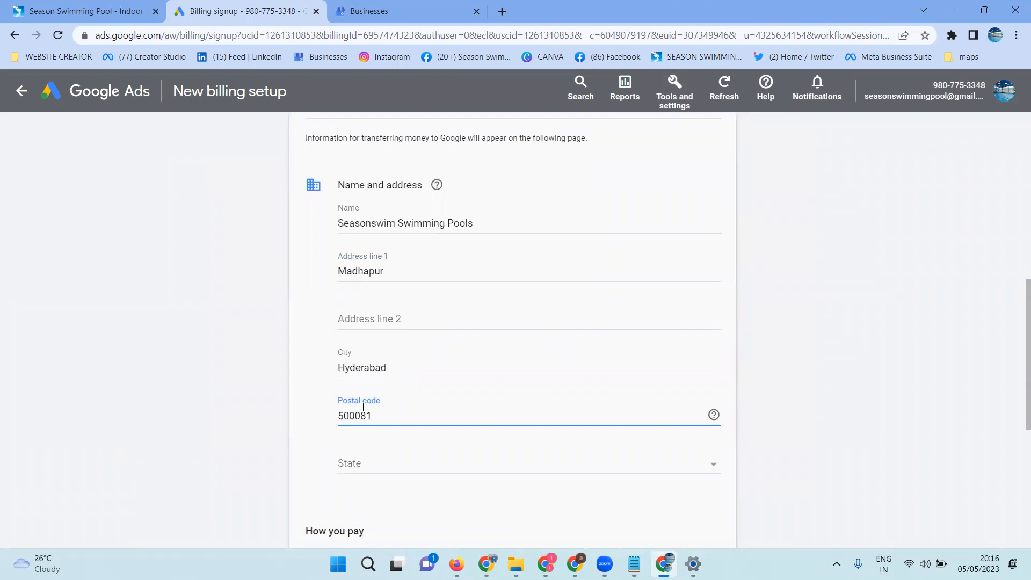
pyautogui.click(357, 463)
pyautogui.scroll(-3, 375, 472)
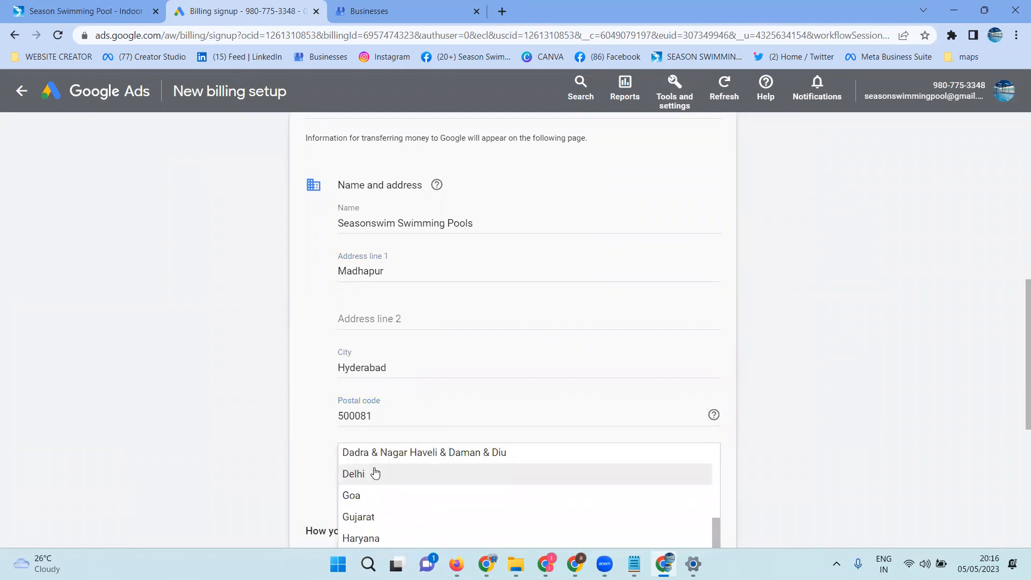
pyautogui.scroll(-8, 375, 473)
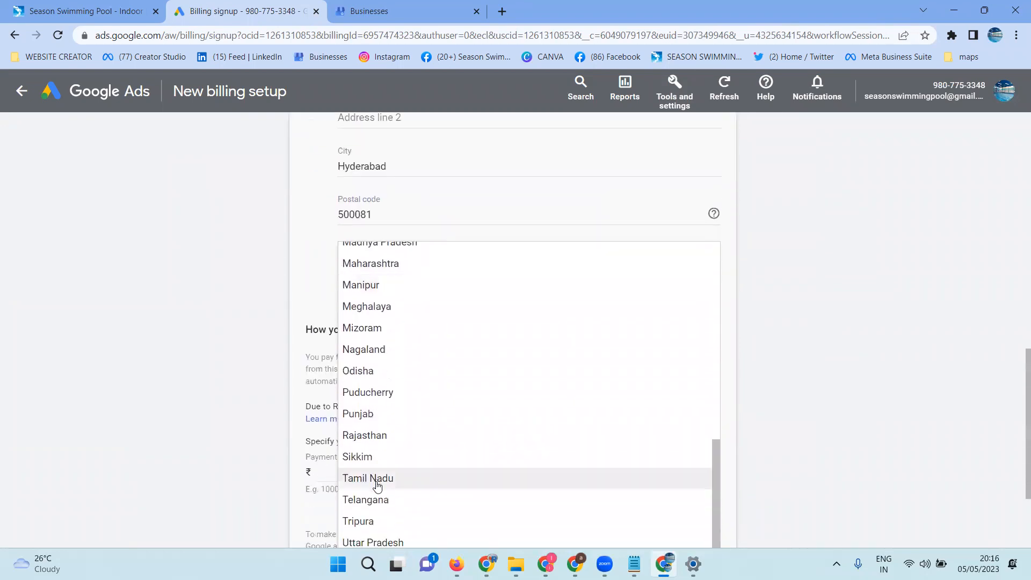
pyautogui.click(378, 502)
# Agree to the Google Ads terms and conditions and try to submit the payments setup without a payment amount
pyautogui.scroll(-3, 263, 369)
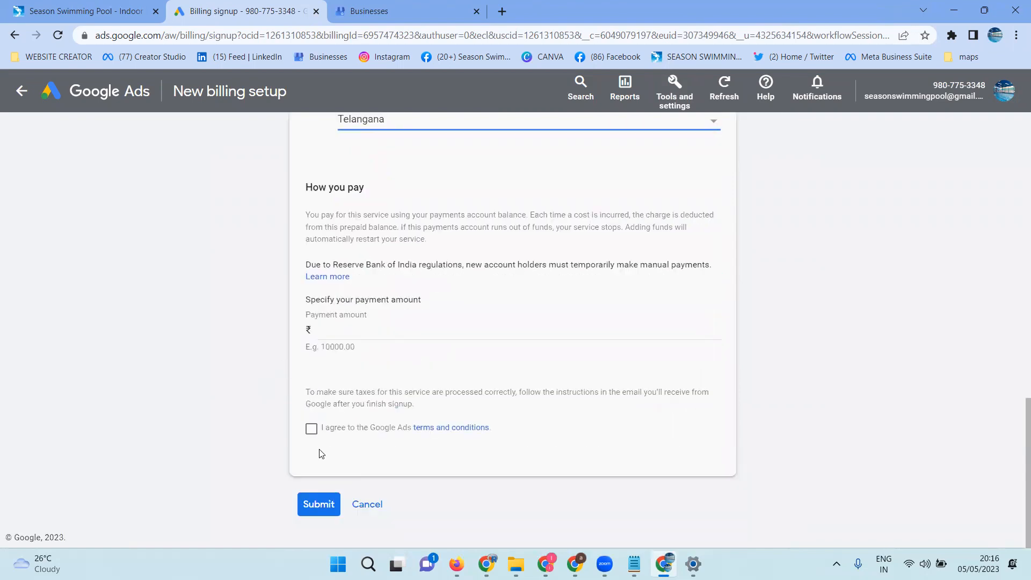
pyautogui.click(312, 435)
pyautogui.click(321, 505)
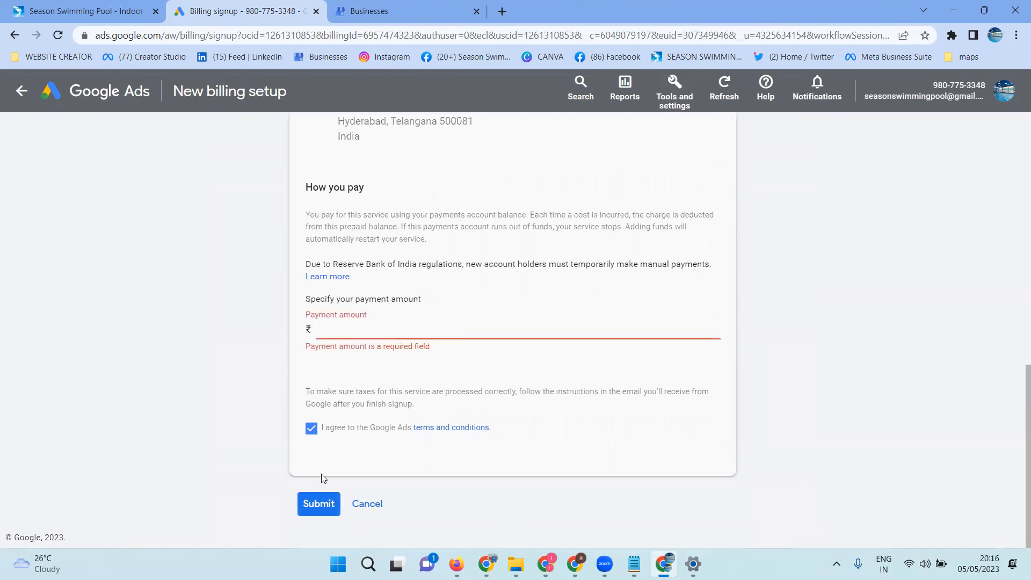
# Set the payment amount to ₹500, submit the payments setup, and complete the bank transfer information dialog
pyautogui.write('500')
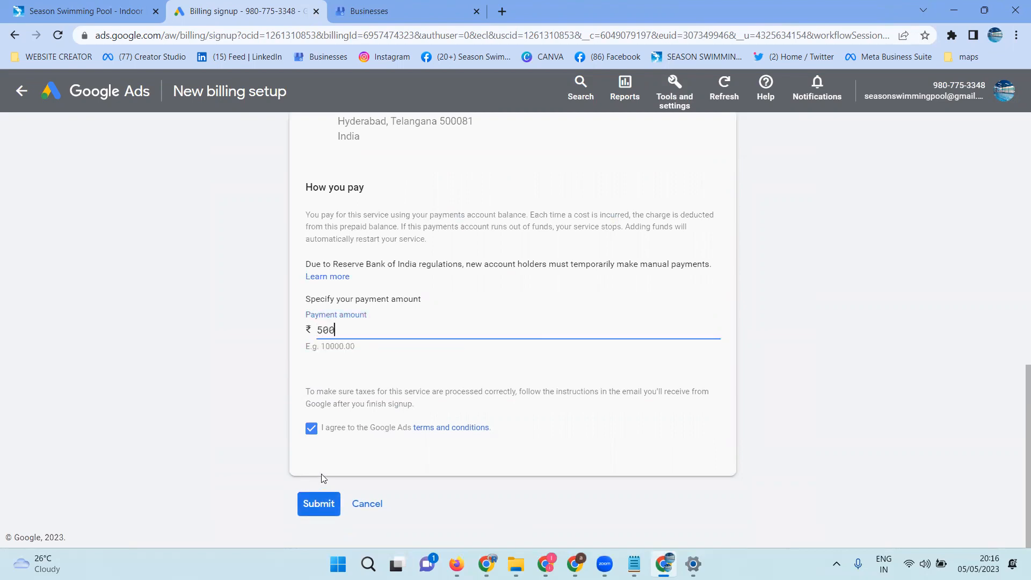
pyautogui.click(317, 505)
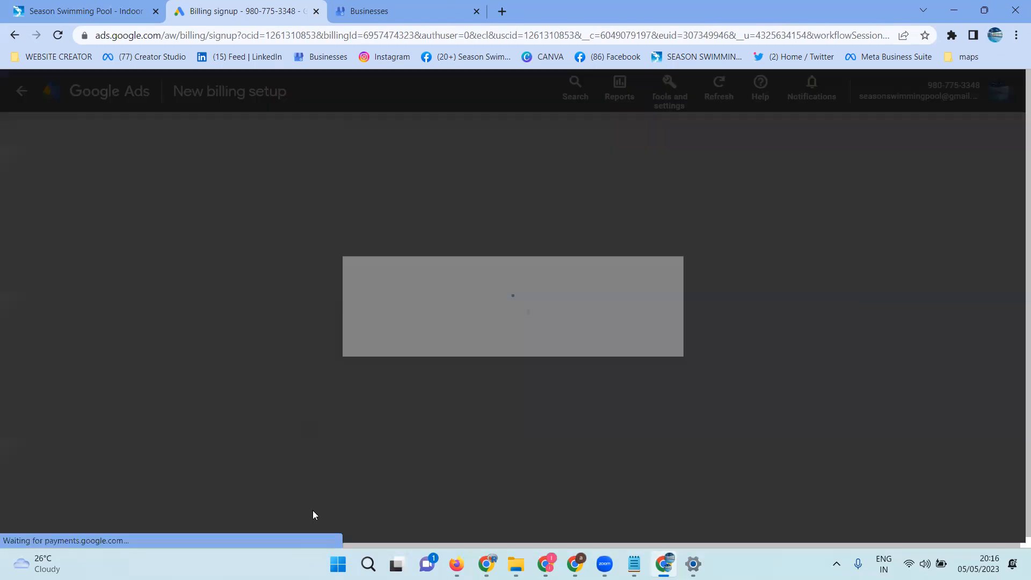
pyautogui.scroll(-2, 499, 380)
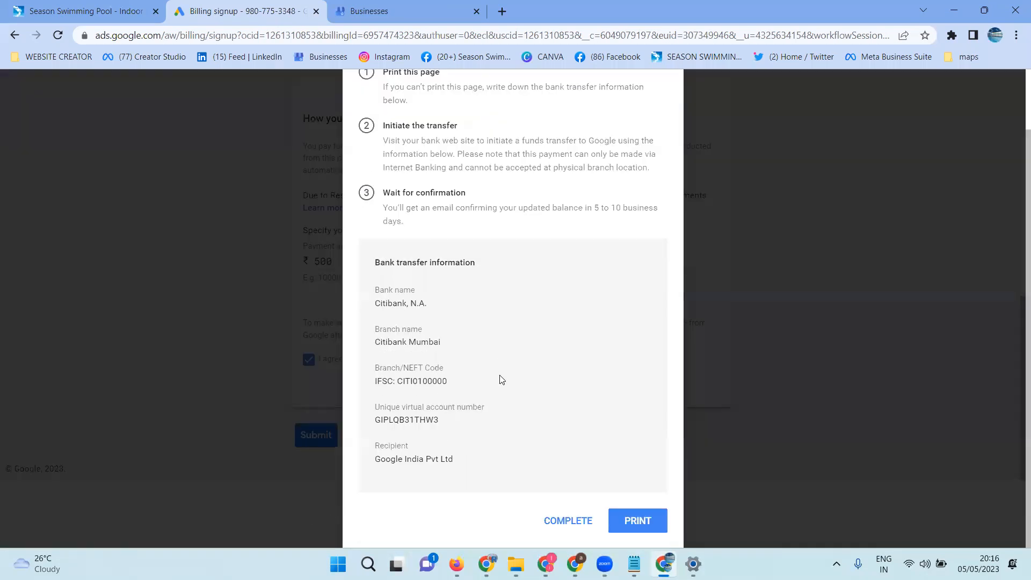
pyautogui.click(571, 520)
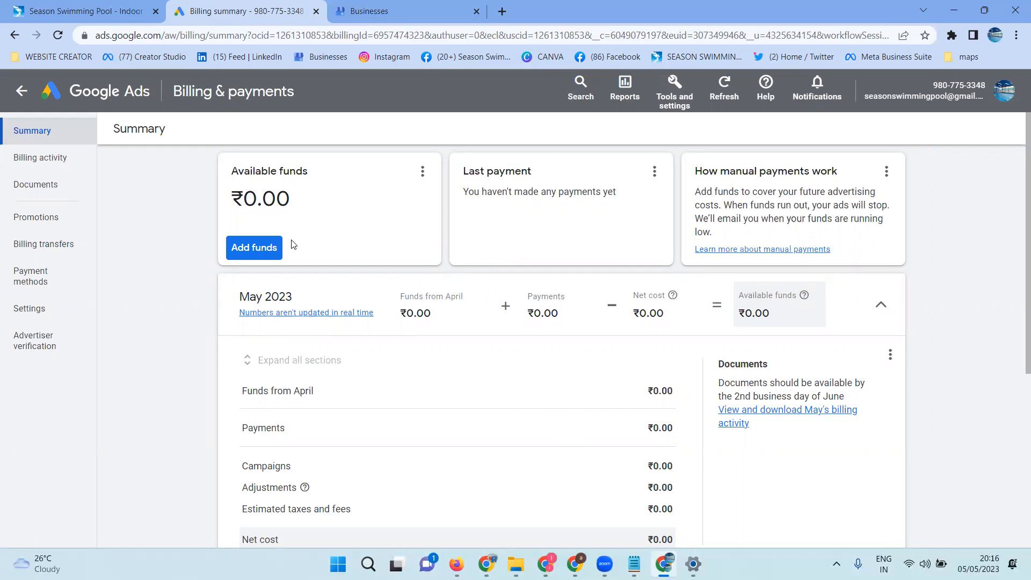
# Start adding funds by Money transfer, review the bank transfer instructions, and close the transaction dialog
pyautogui.click(274, 247)
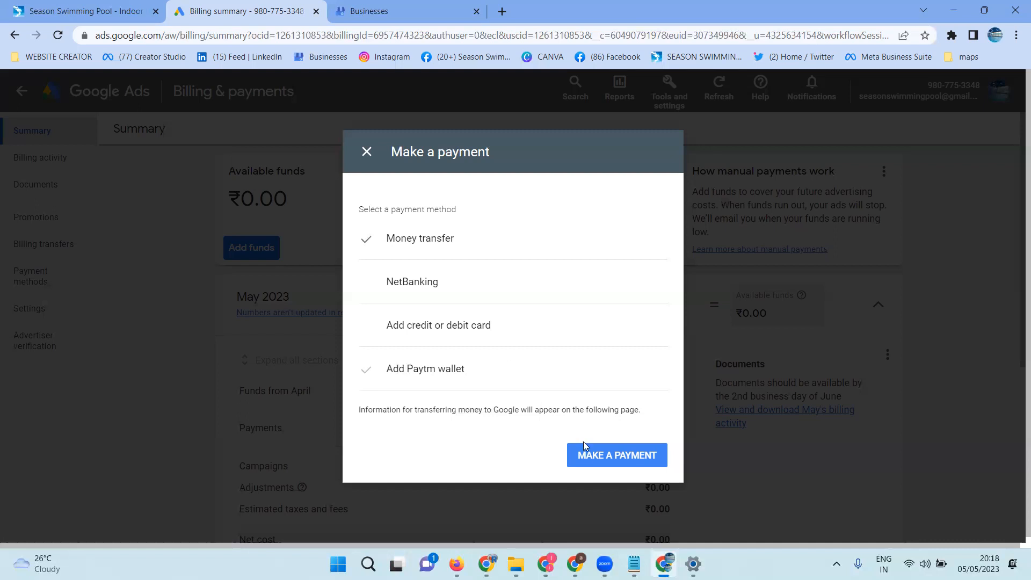
pyautogui.click(603, 456)
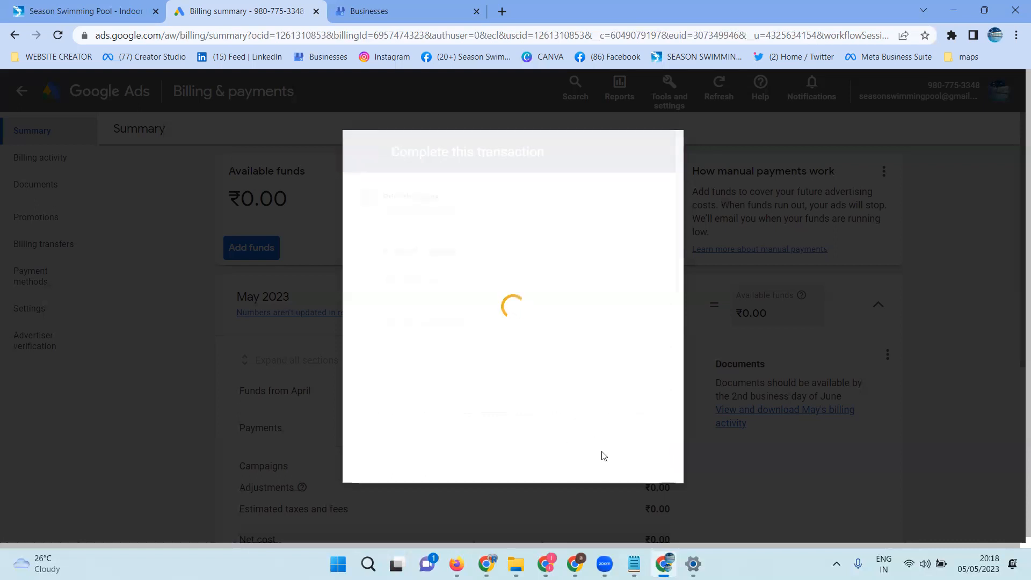
pyautogui.scroll(-1, 561, 361)
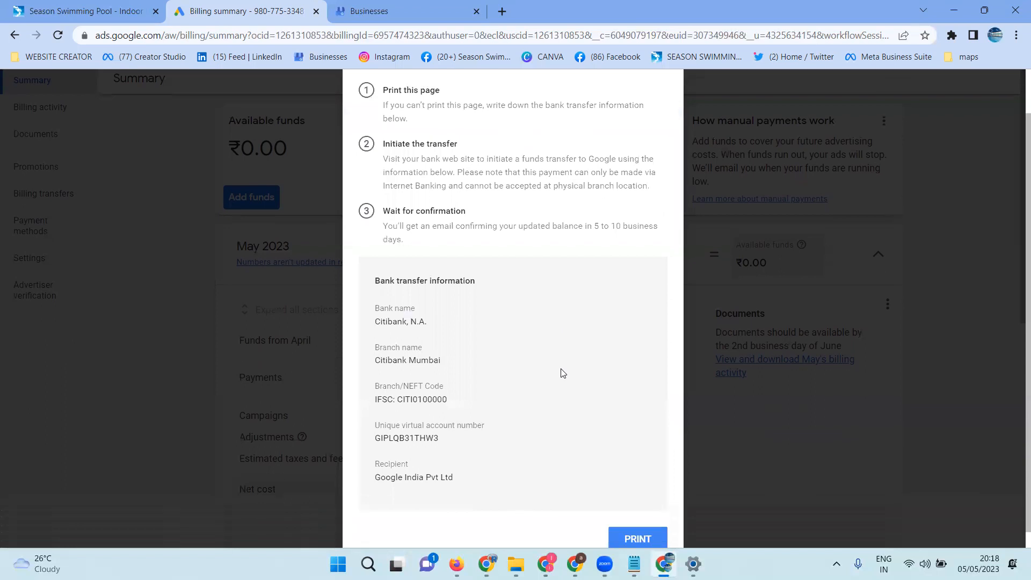
pyautogui.scroll(1, 572, 350)
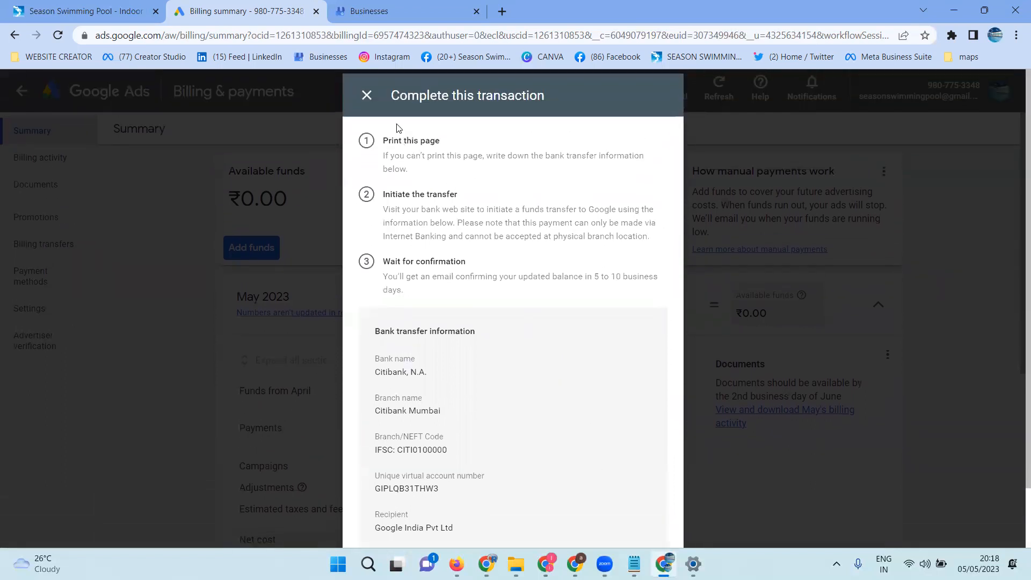
pyautogui.click(369, 95)
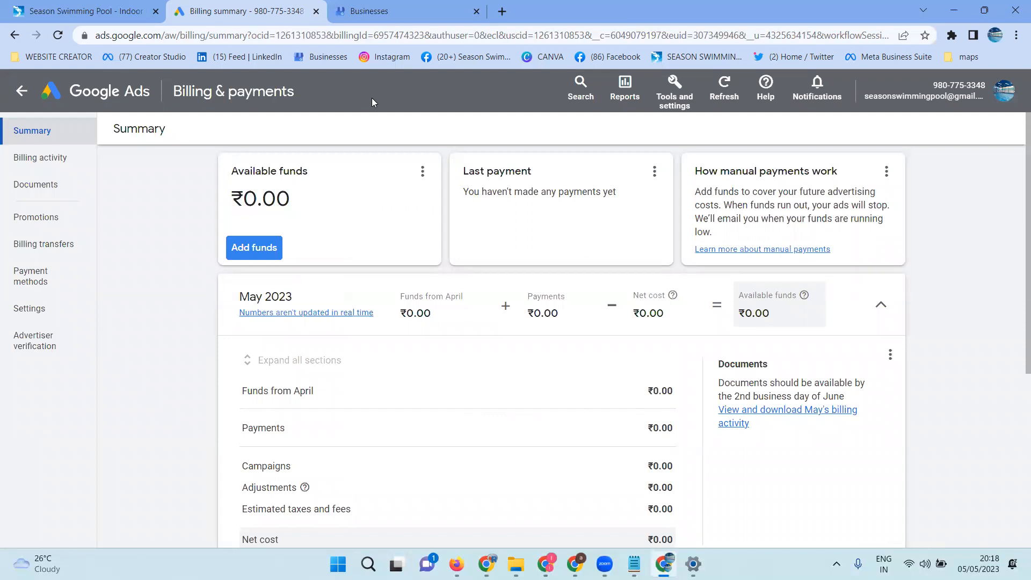
# Return to the account overview, open the new campaign objective selection, and switch to the browser window showing the YouTube channel's videos
pyautogui.click(35, 98)
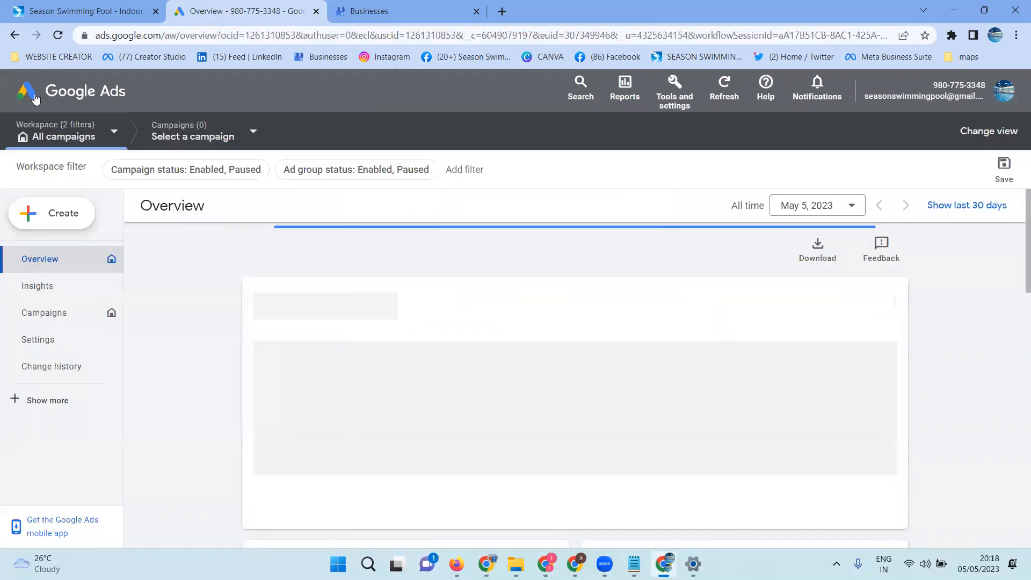
pyautogui.click(285, 253)
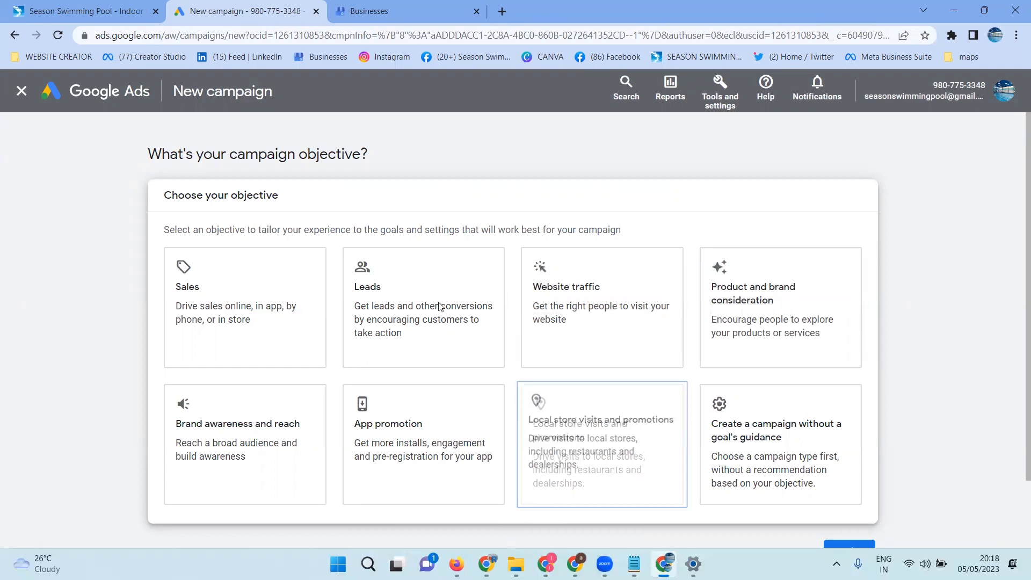
pyautogui.hotkey('alt', 'Tab')
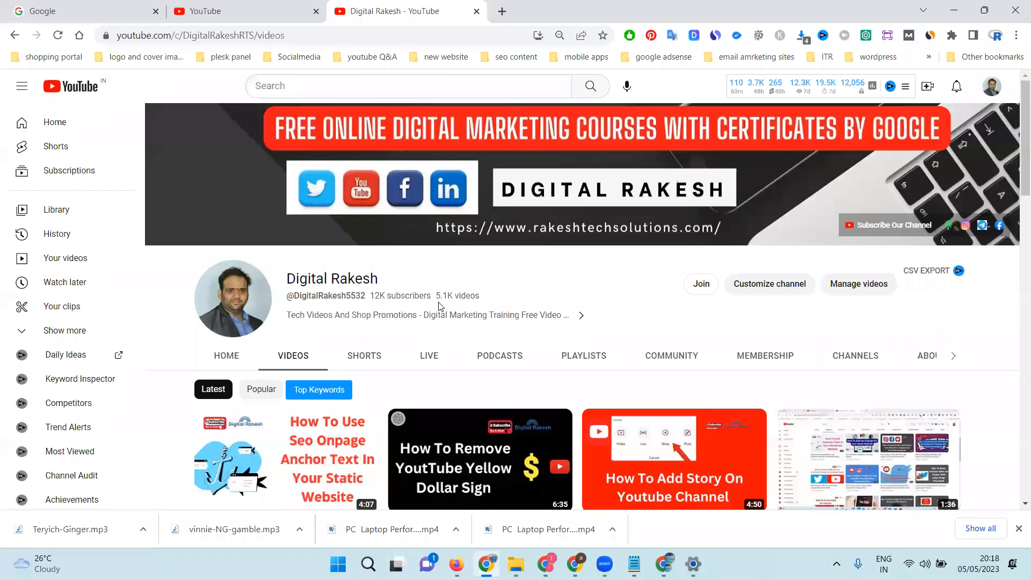